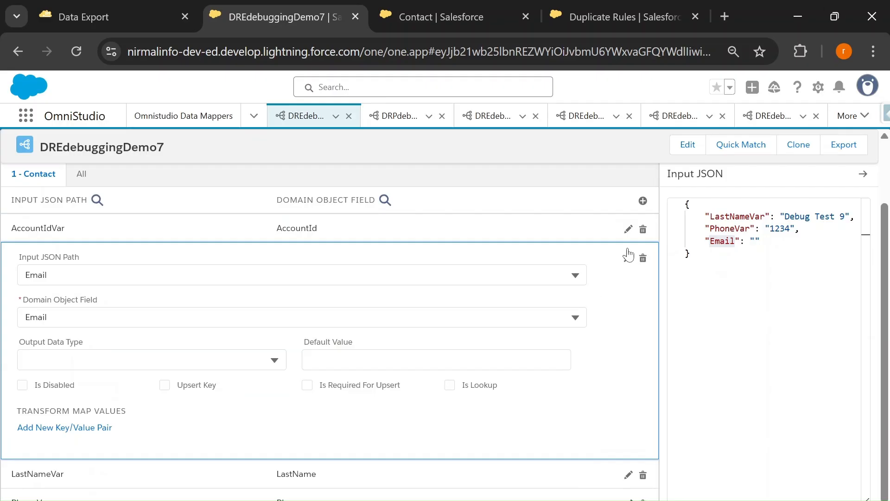
Step: Collapse the Email mapping and disable the AccountIdVar to AccountId field mapping
left_click(628, 258)
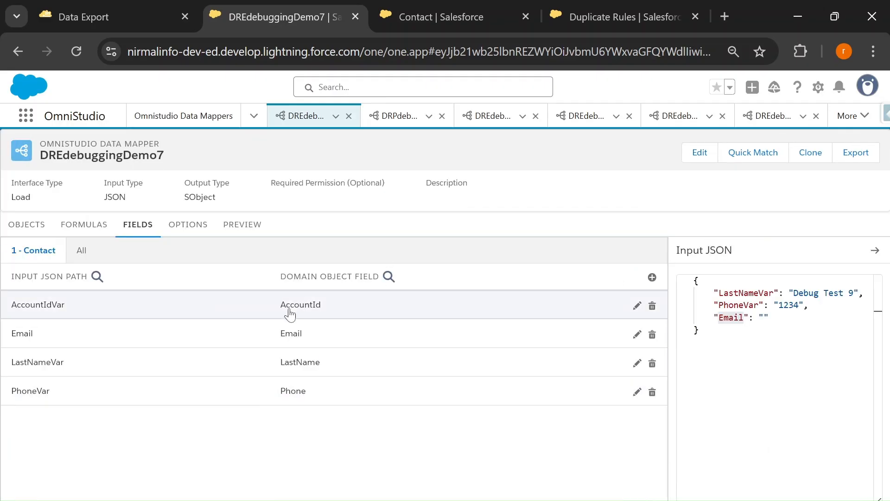
left_click(411, 302)
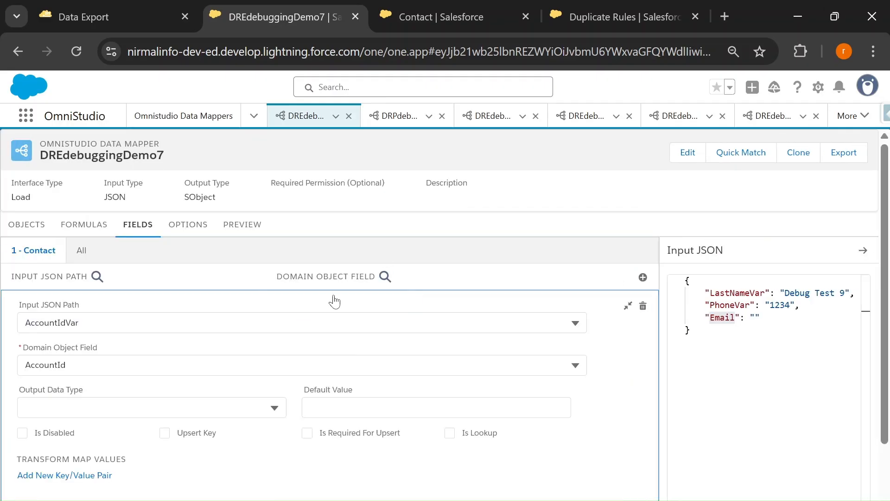
left_click(23, 434)
left_click(628, 305)
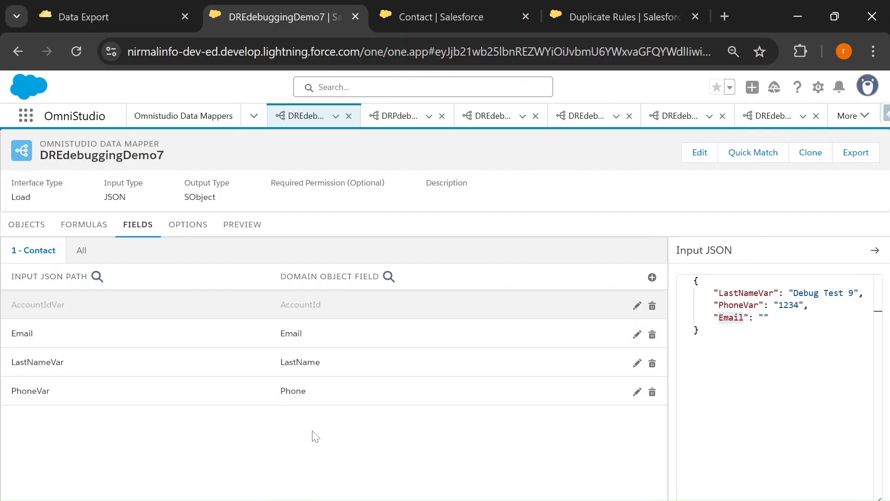
Step: Execute the data mapper's preview with the blank Email input and examine the reported error
left_click(181, 224)
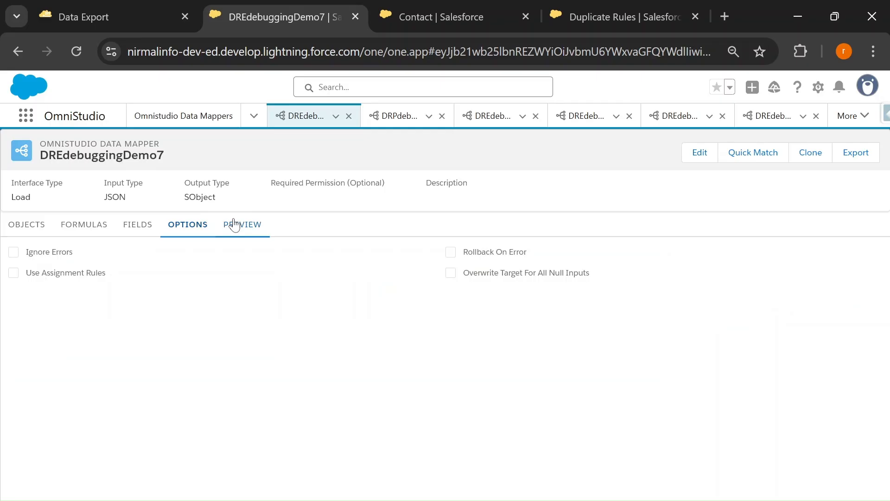
left_click(234, 224)
double_click(69, 317)
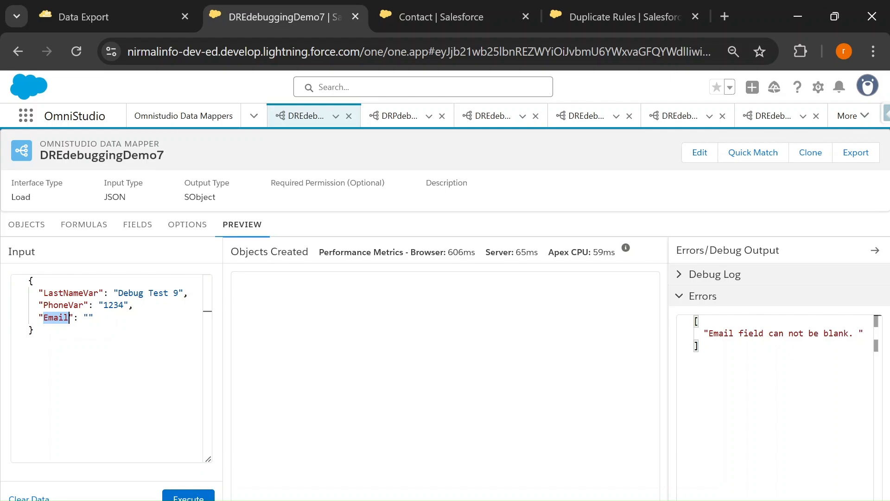
left_click(188, 496)
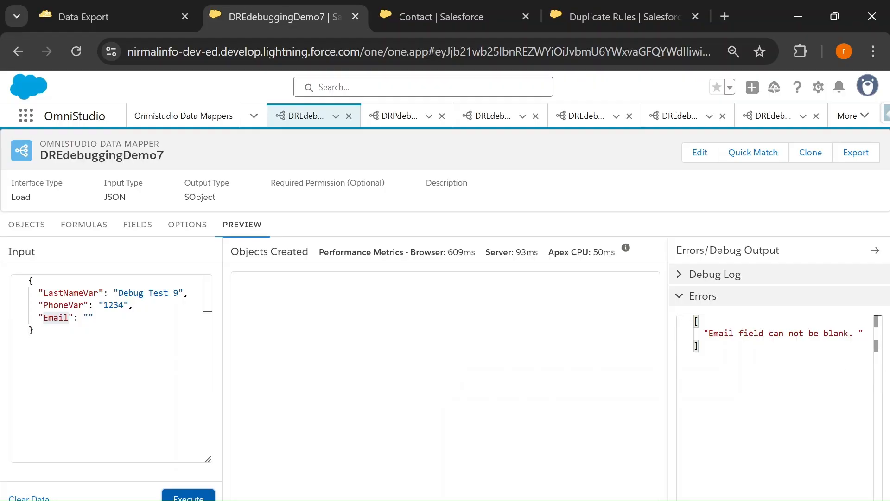
left_click_drag(704, 333, 849, 333)
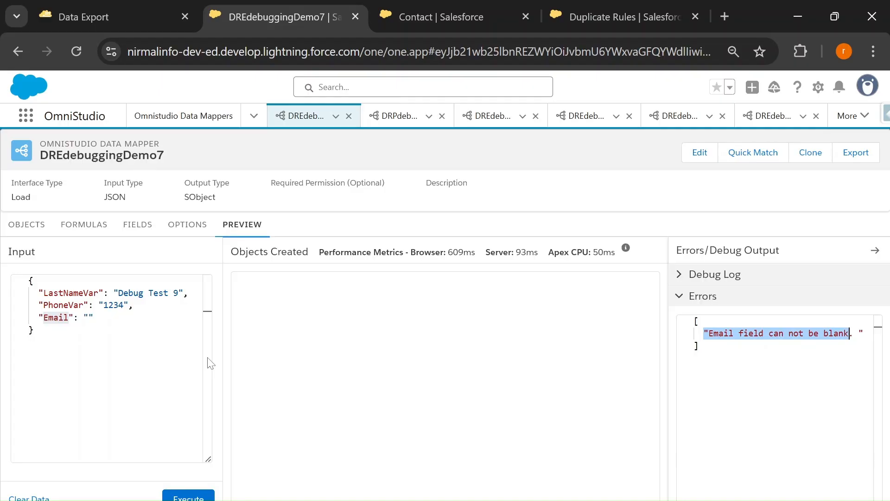
Step: Check which object the data mapper loads and review the Email entry in the preview input
left_click(27, 225)
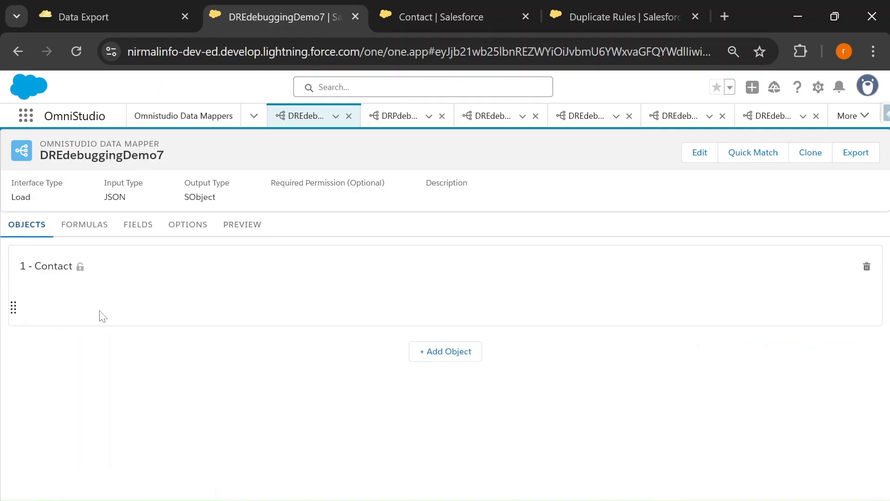
left_click(232, 230)
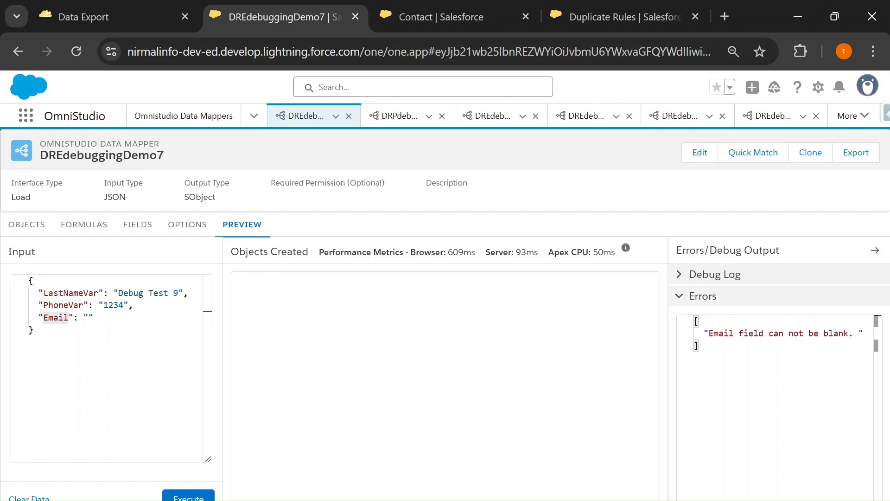
left_click(89, 317)
left_click(48, 317)
left_click(28, 225)
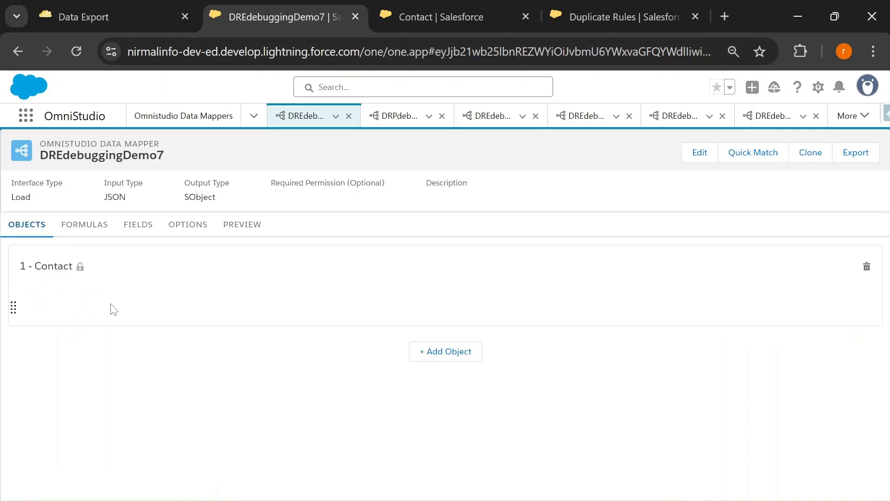
Step: Open the Contact object's validation rule "test" in Setup and examine its error condition formula and error message
left_click(433, 5)
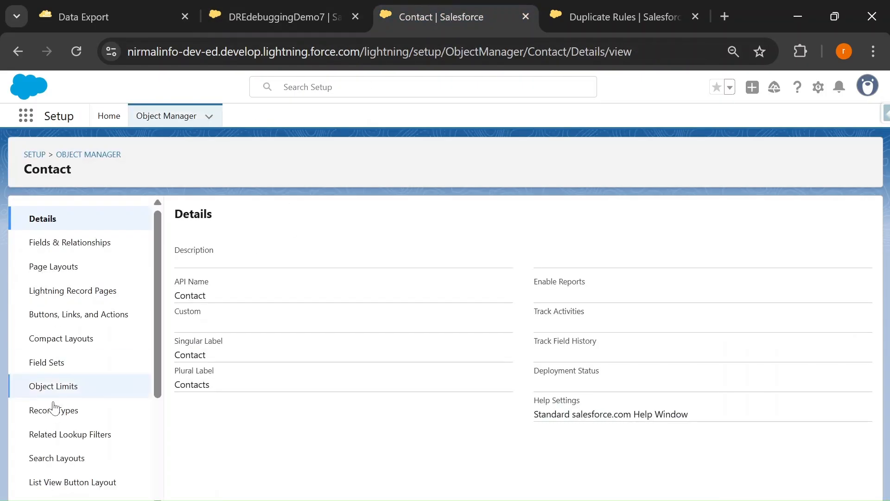
scroll(96, 374, "down", 3)
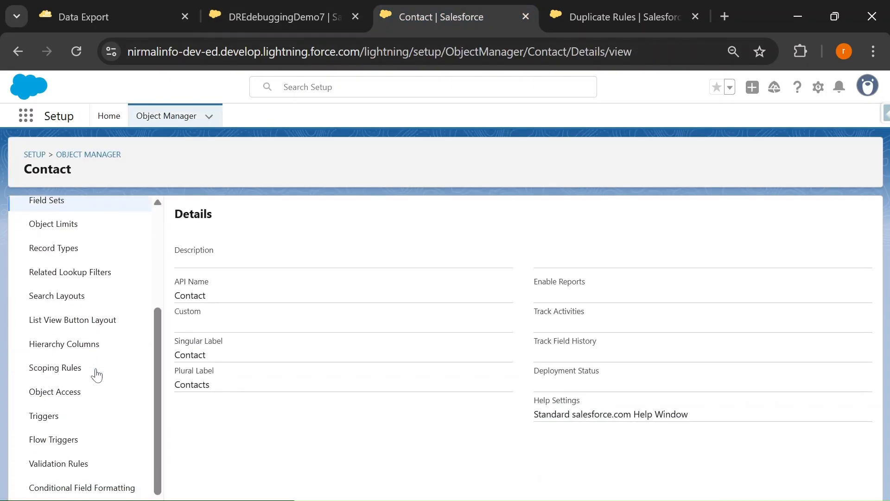
left_click(69, 465)
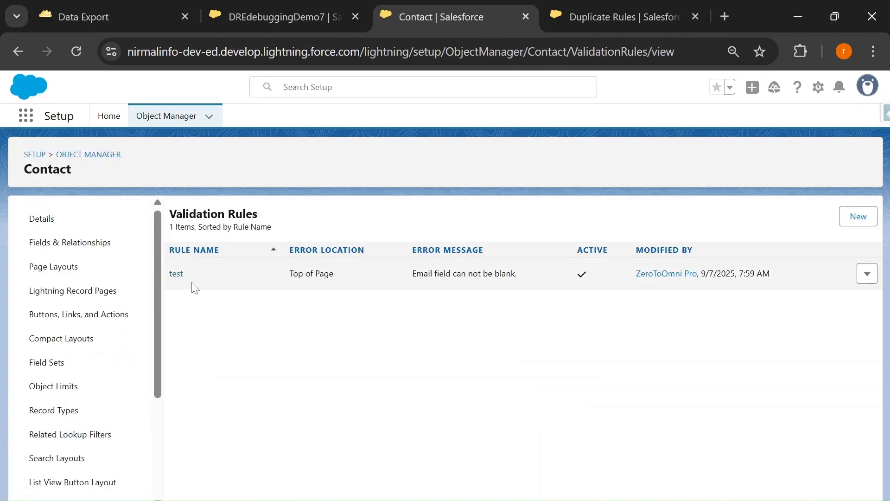
left_click(176, 276)
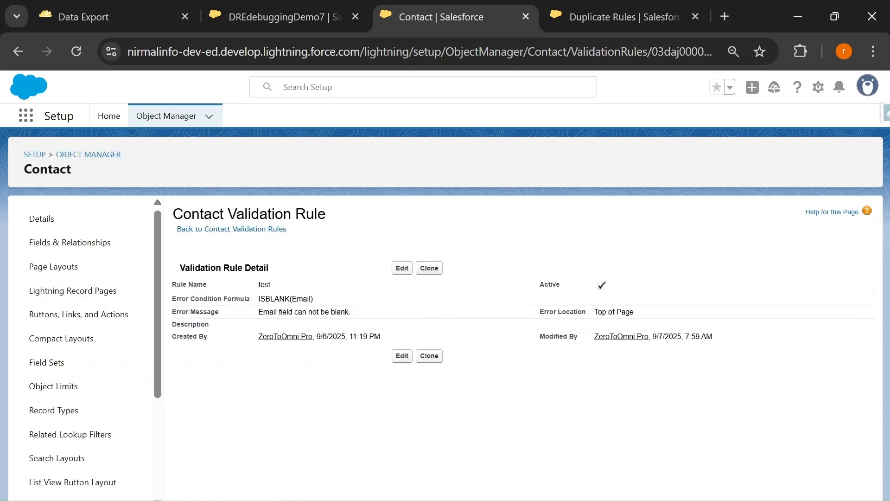
left_click_drag(261, 299, 335, 307)
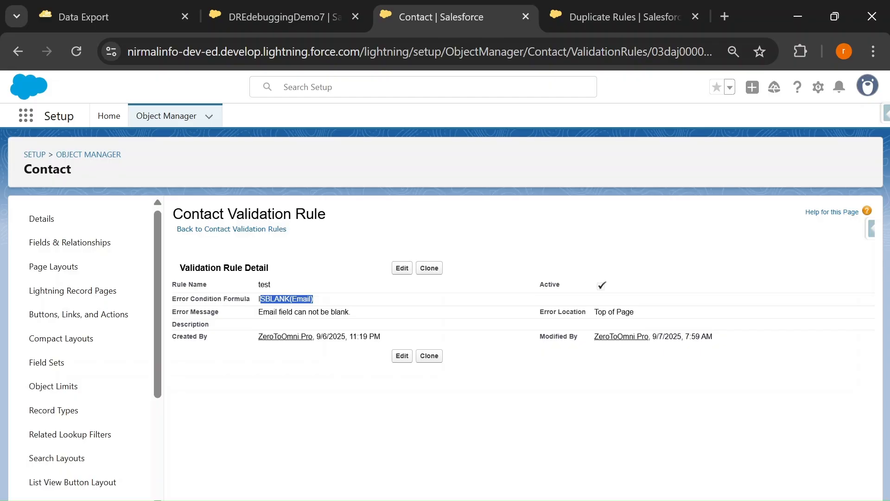
left_click_drag(258, 312, 369, 321)
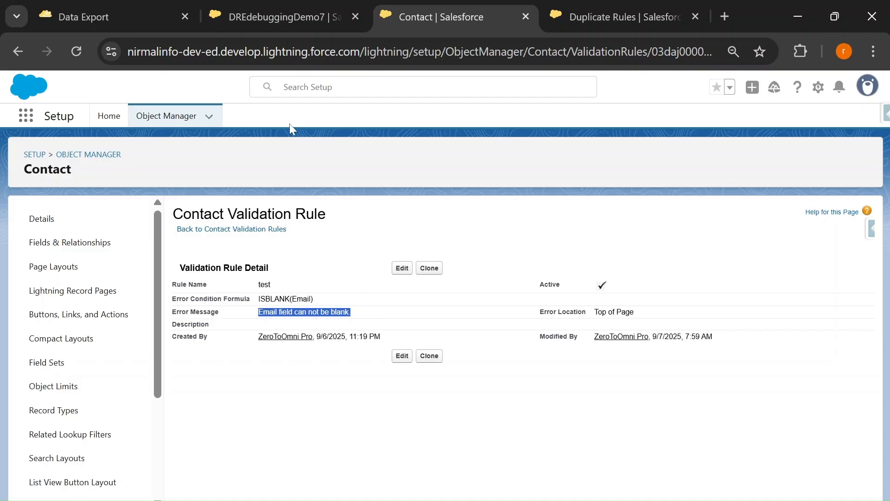
Step: Compare the error in the data mapper's preview with the error message defined in the Contact validation rule
left_click(267, 14)
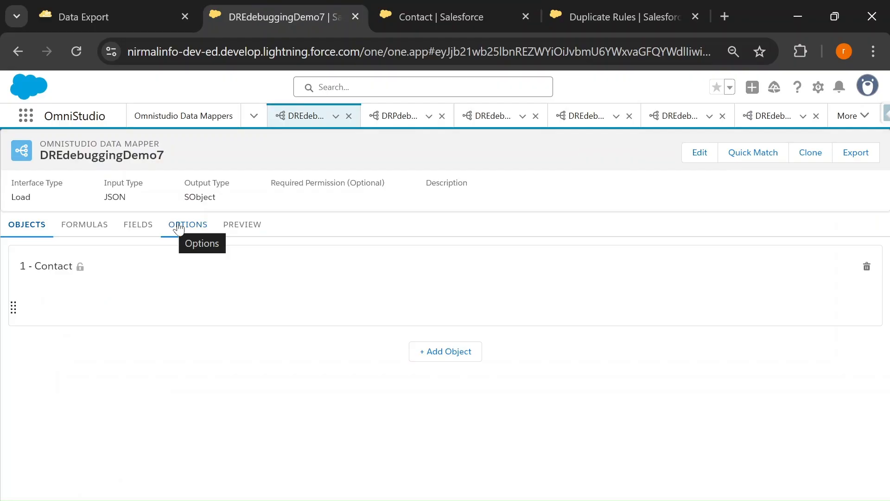
left_click(255, 228)
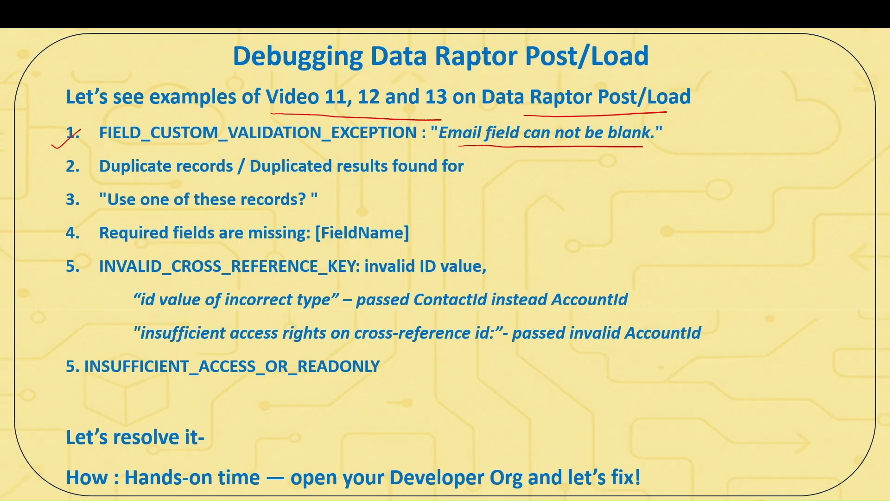
left_click_drag(260, 145, 390, 144)
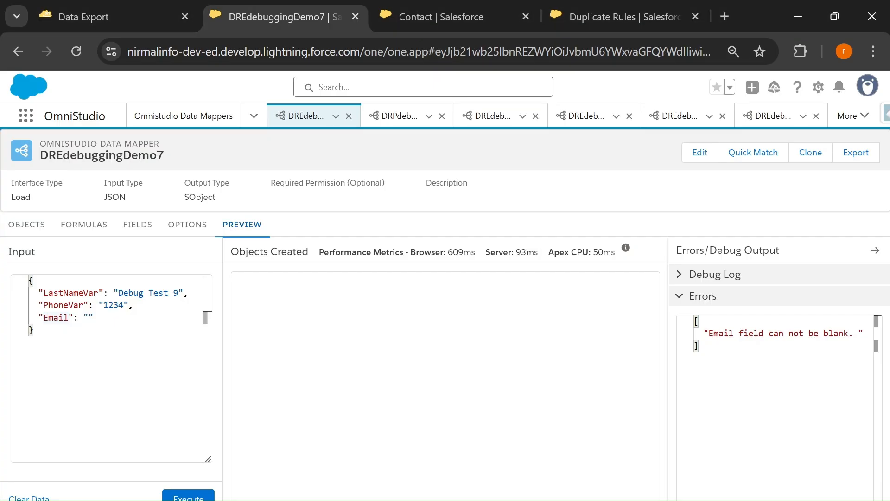
left_click(461, 13)
left_click(331, 441)
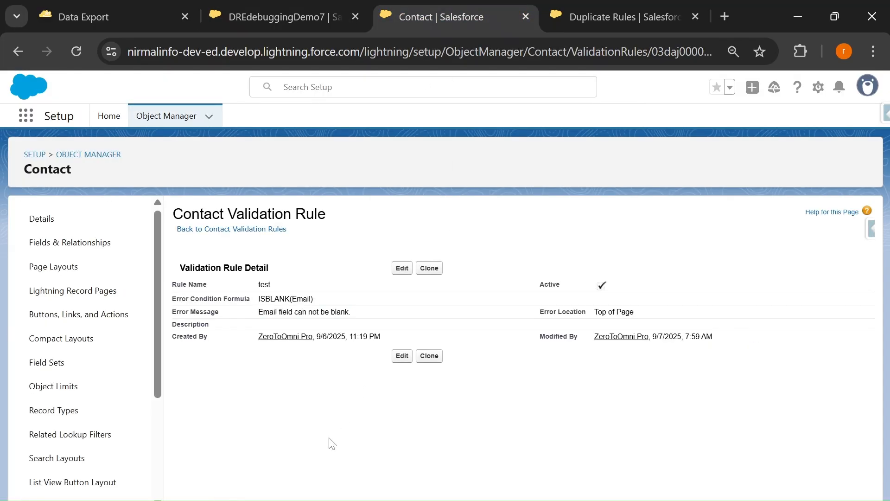
left_click_drag(259, 311, 351, 312)
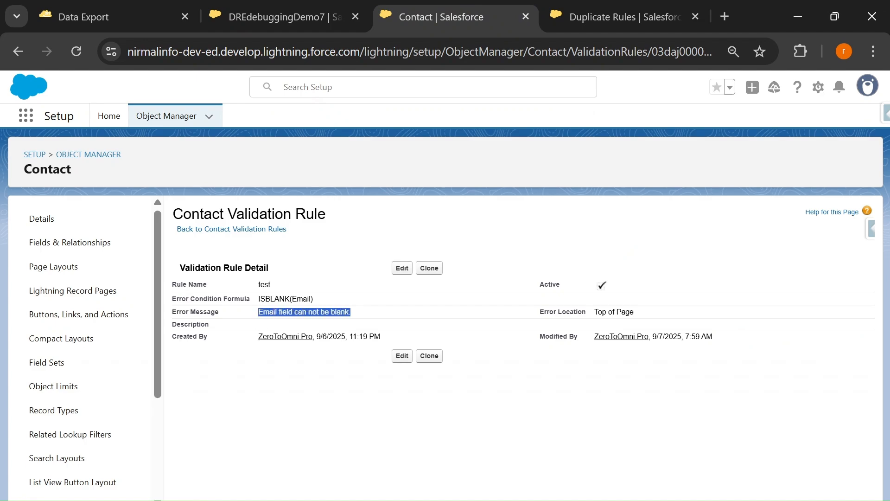
left_click(270, 16)
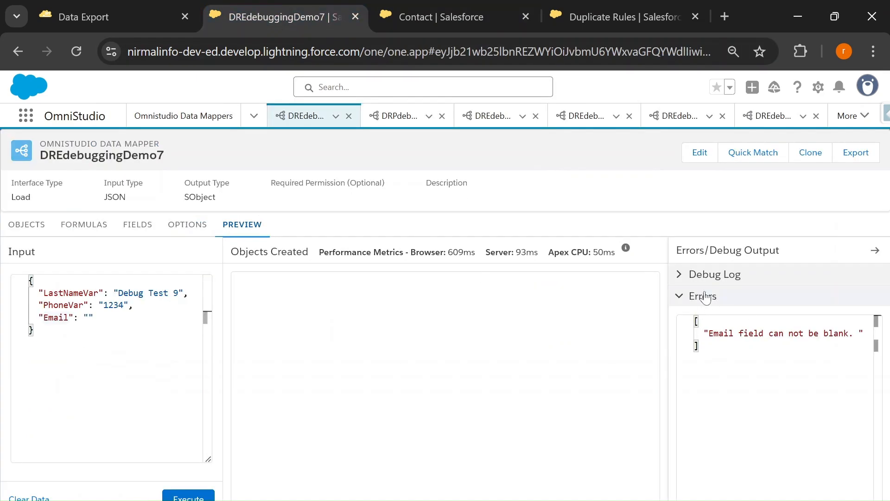
left_click_drag(708, 333, 850, 333)
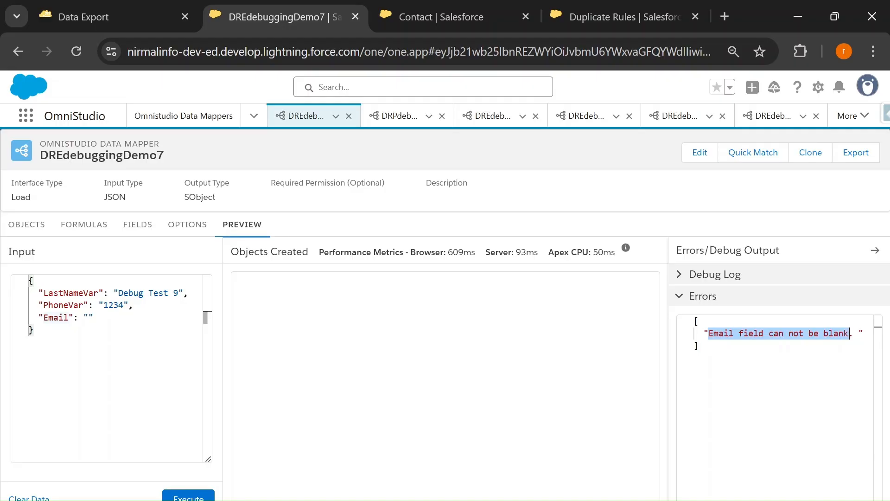
key("alt+Tab")
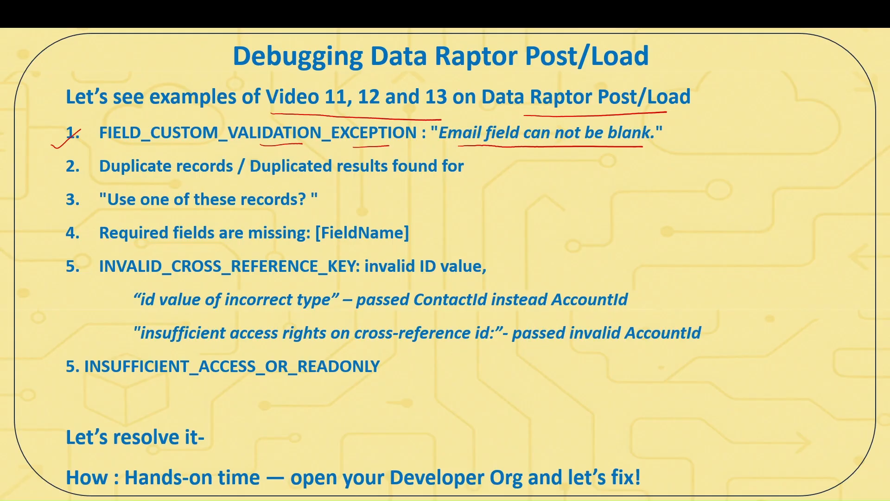
mouse_move(121, 113)
left_mouse_down()
mouse_move(90, 139)
mouse_move(105, 147)
left_mouse_up()
mouse_move(409, 120)
left_mouse_down()
mouse_move(427, 121)
mouse_move(408, 152)
left_mouse_up()
key("alt+Tab")
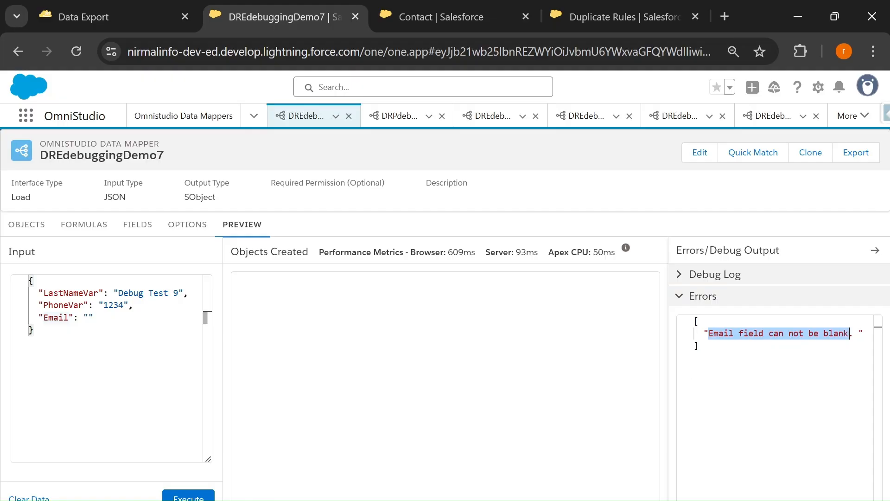
Step: Deactivate the Contact validation rule "test", save it, and check the saved rule's detail page
left_click(466, 12)
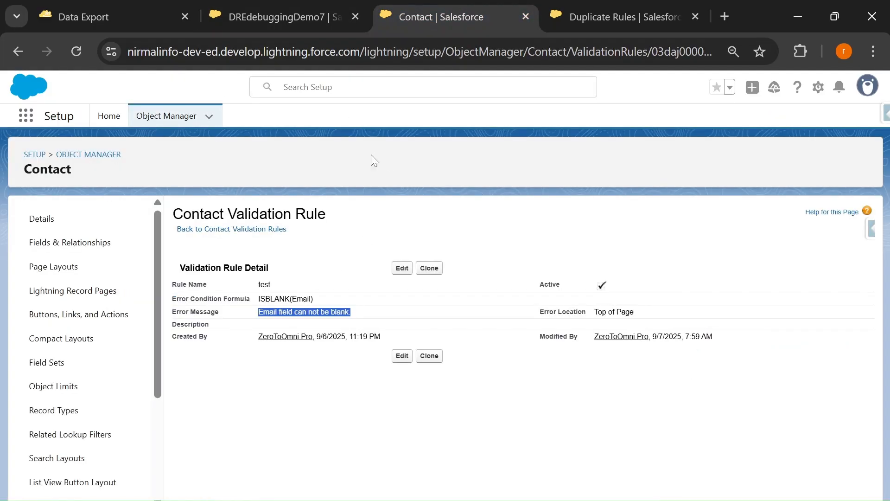
left_click(402, 269)
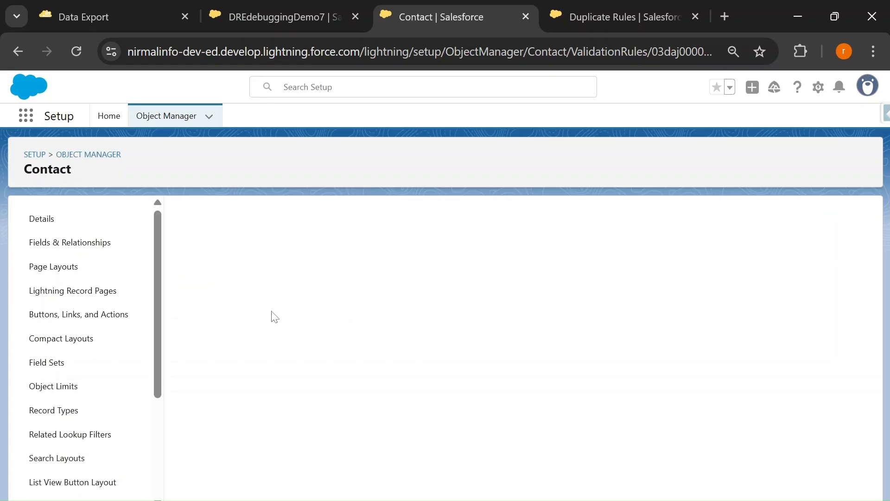
left_click(231, 319)
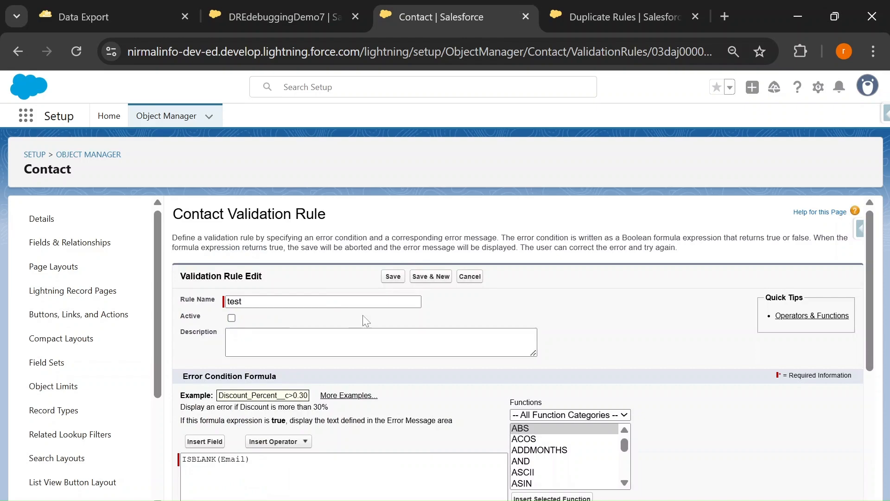
left_click(393, 277)
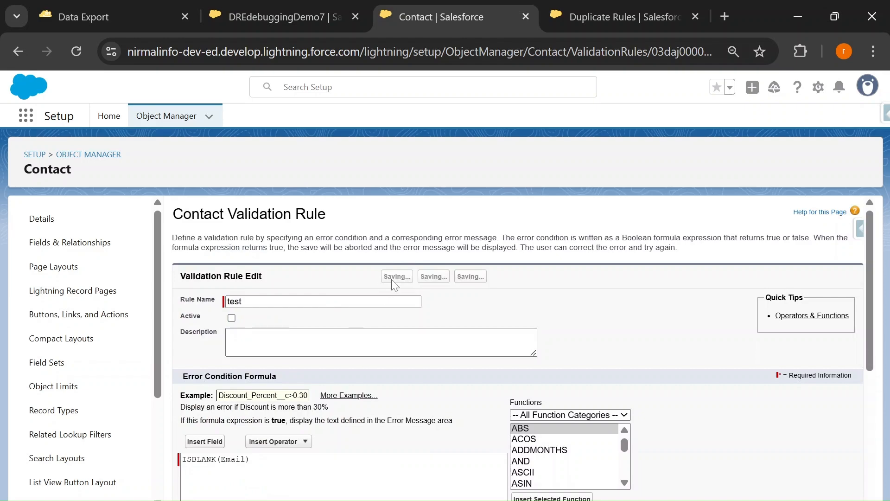
left_click(274, 13)
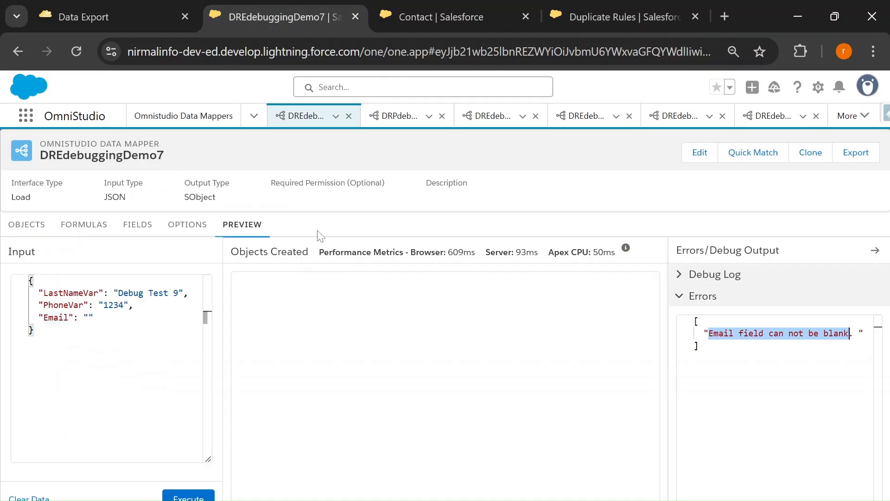
left_click(455, 7)
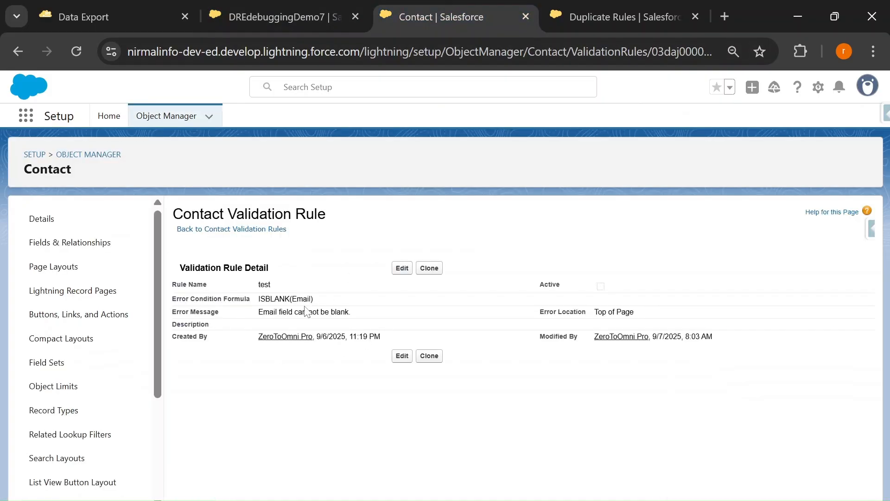
Step: Review the Email field mapping and its Default Value in the DREdebuggingDemo7 data mapper, and return to its preview
left_click(225, 8)
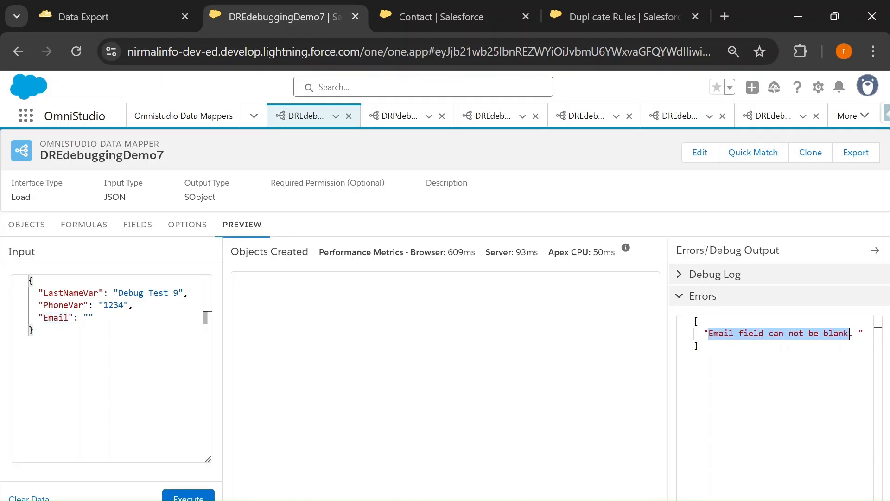
left_click(132, 225)
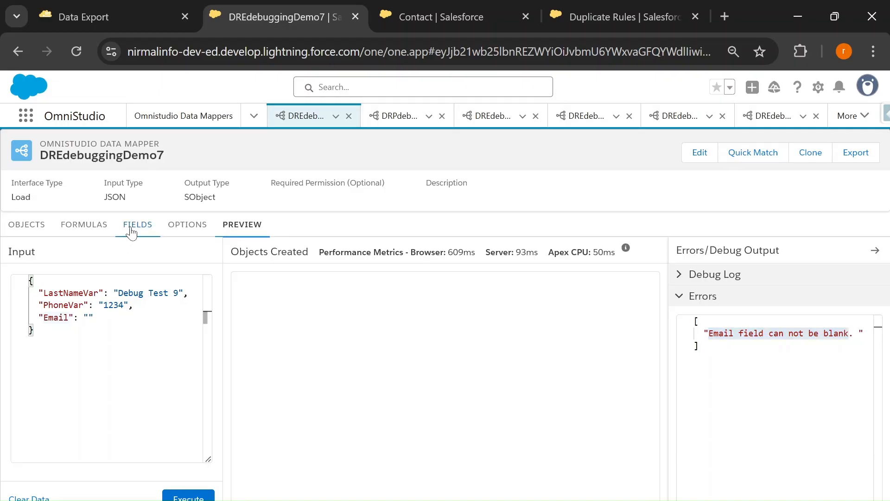
left_click(231, 343)
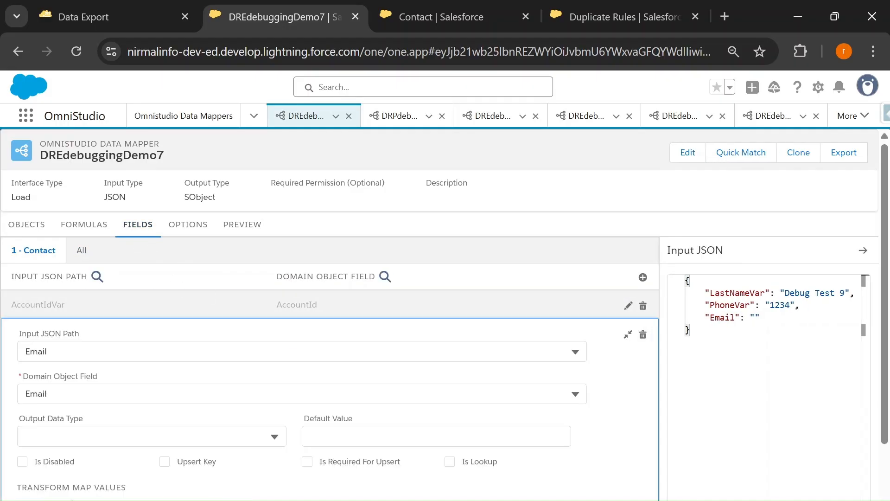
left_click(362, 436)
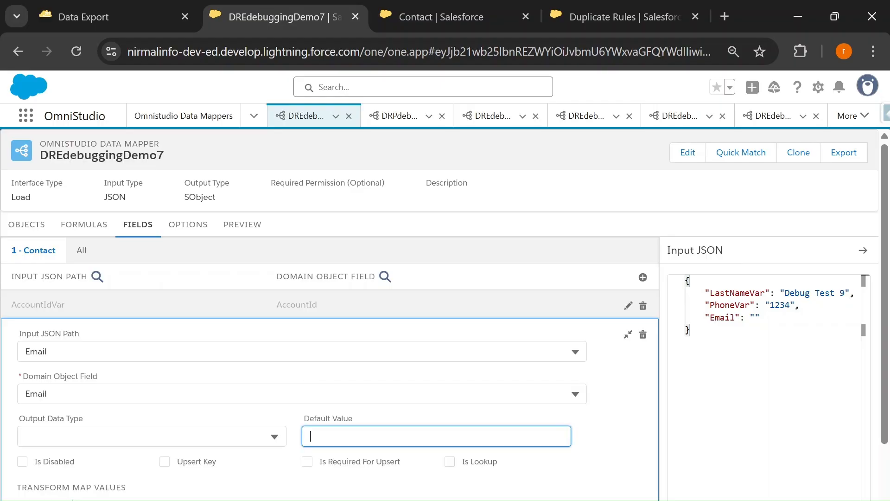
left_click(234, 226)
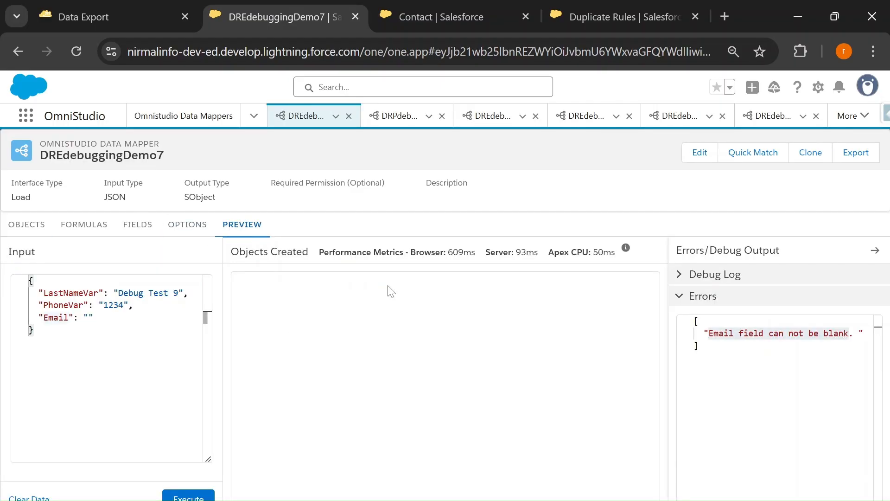
Step: Recheck the Contact validation rule "test", and execute the DREdebuggingDemo7 preview again with the blank Email
left_click(446, 16)
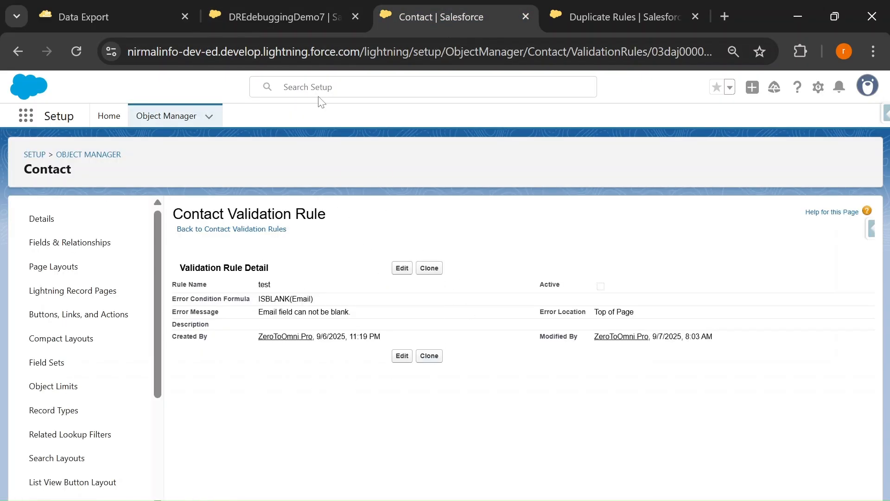
left_click(281, 10)
left_click(199, 495)
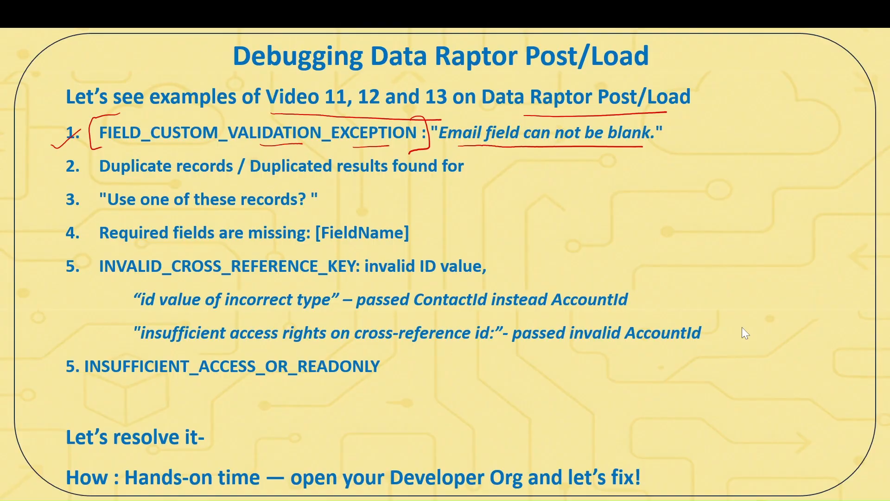
left_click_drag(674, 133, 710, 125)
left_click_drag(47, 171, 75, 163)
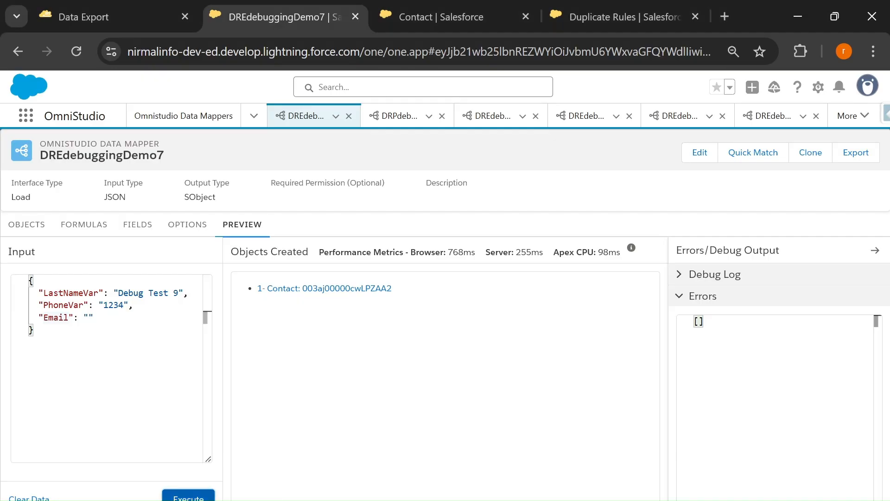
Step: Open the DRPdebuggingDuplicateRecord data mapper and review its loaded object, formulas, and the LastName field mapping's settings
left_click(402, 117)
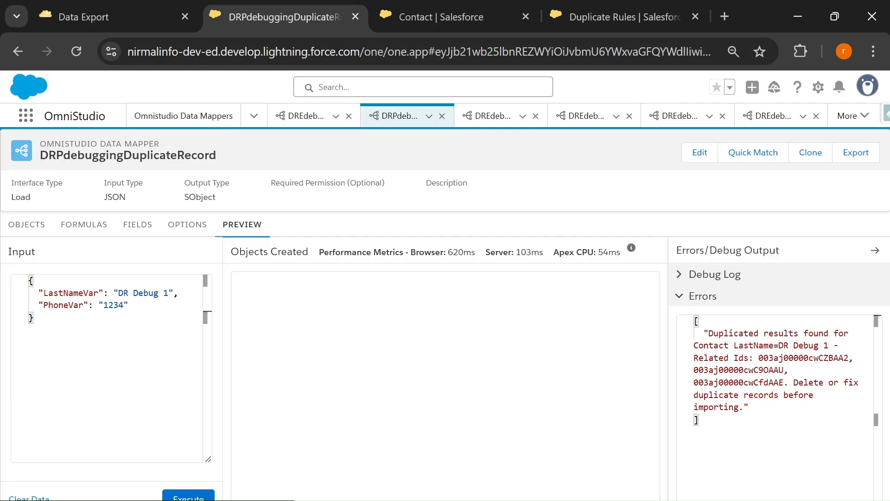
left_click(27, 225)
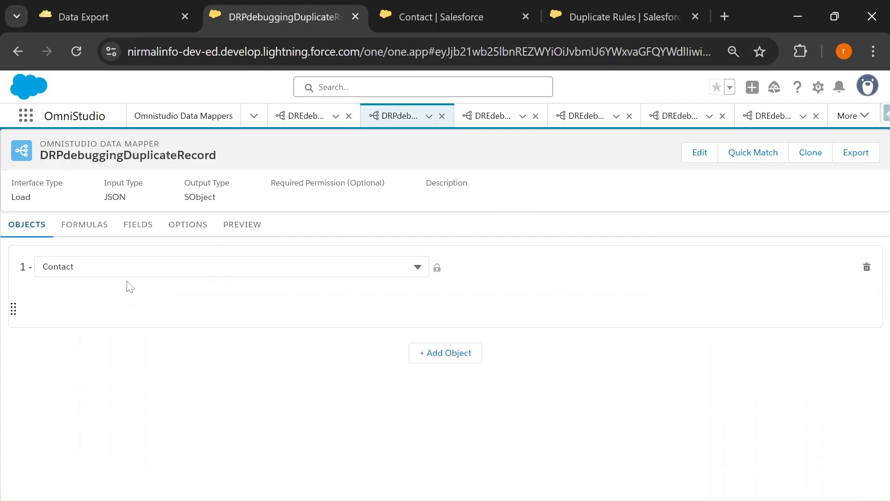
left_click(75, 231)
left_click(135, 227)
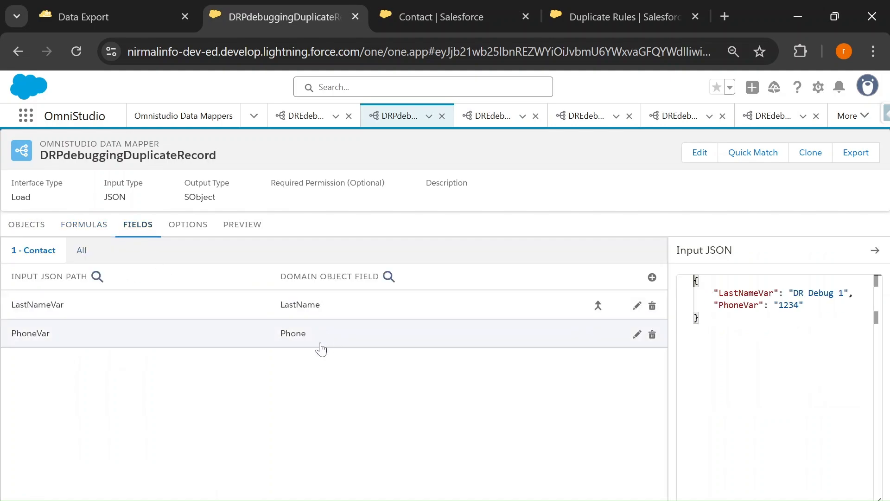
left_click(342, 312)
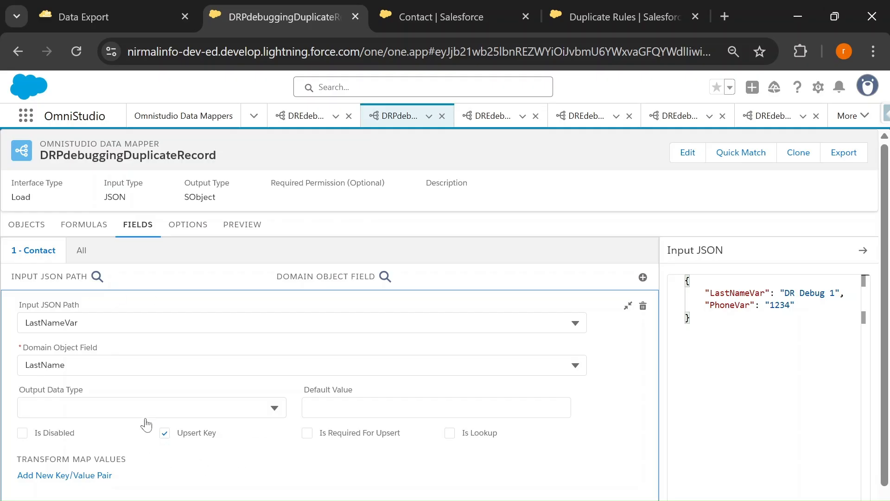
left_click(627, 306)
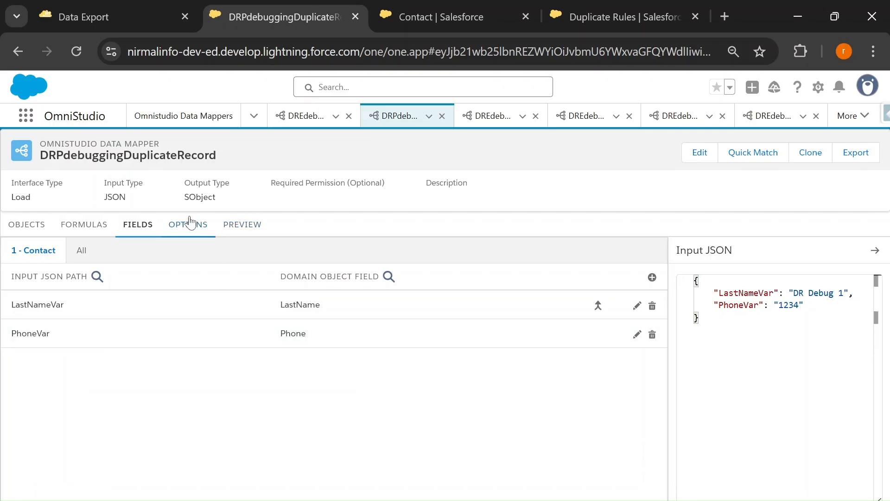
Step: Replace the PhoneVar value in the DRPdebuggingDuplicateRecord preview input with a different phone number
left_click(240, 224)
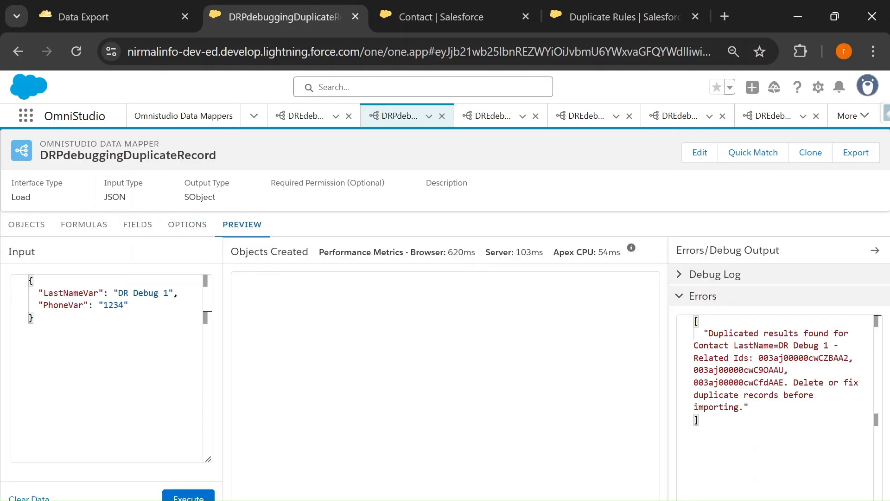
left_click_drag(39, 293, 168, 293)
left_click(122, 340)
left_click(119, 293)
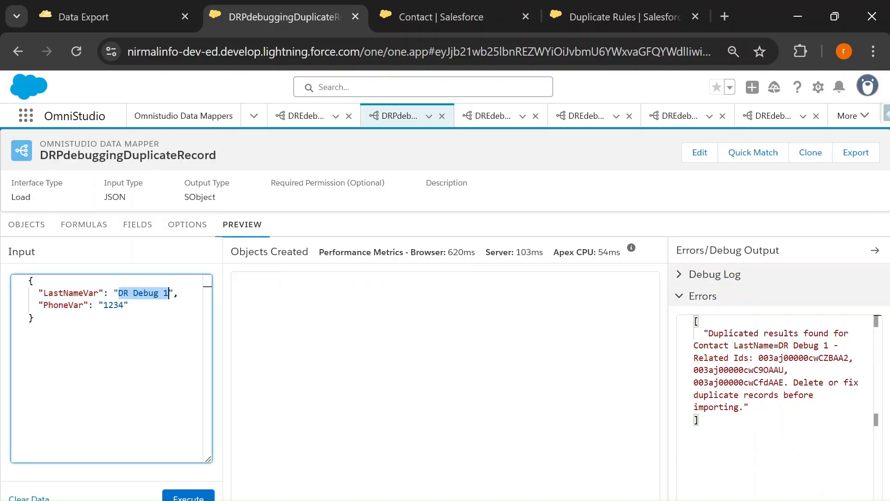
double_click(113, 305)
type("3456")
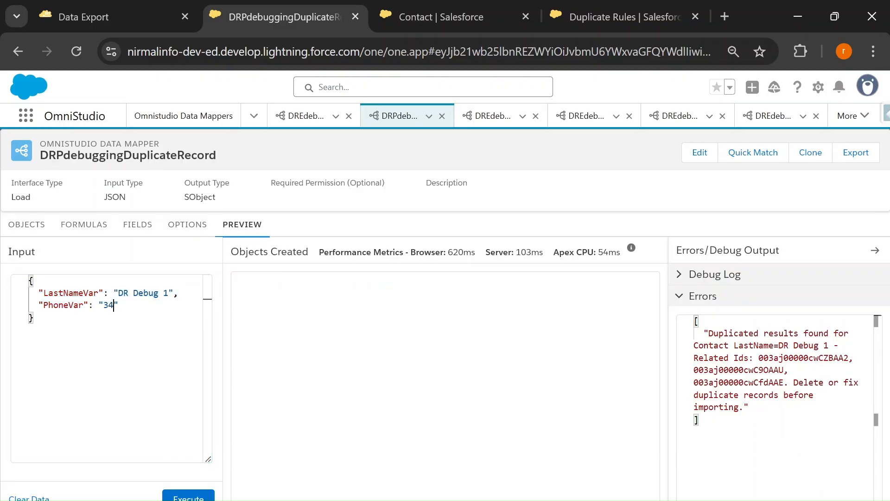
Step: Check the LastNameVar input value against the LastName mapping's Upsert Key setting, and return to the preview
left_click_drag(118, 293, 123, 293)
left_click_drag(123, 293, 168, 293)
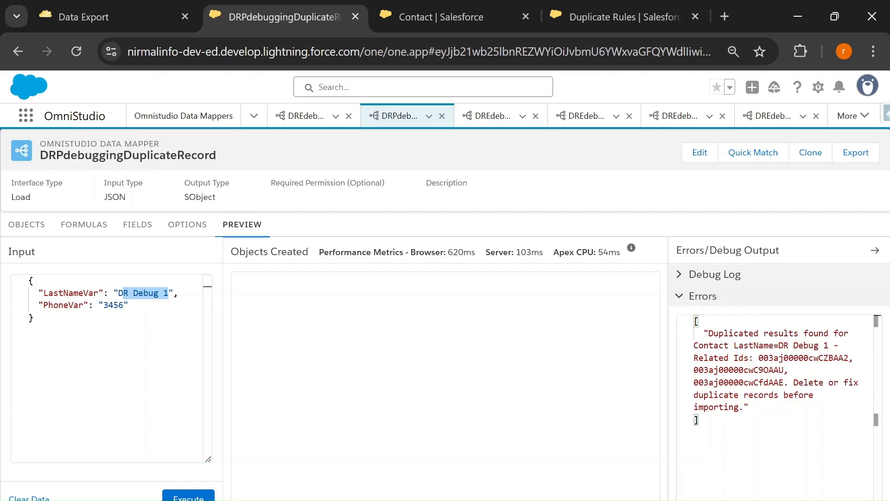
left_click(137, 225)
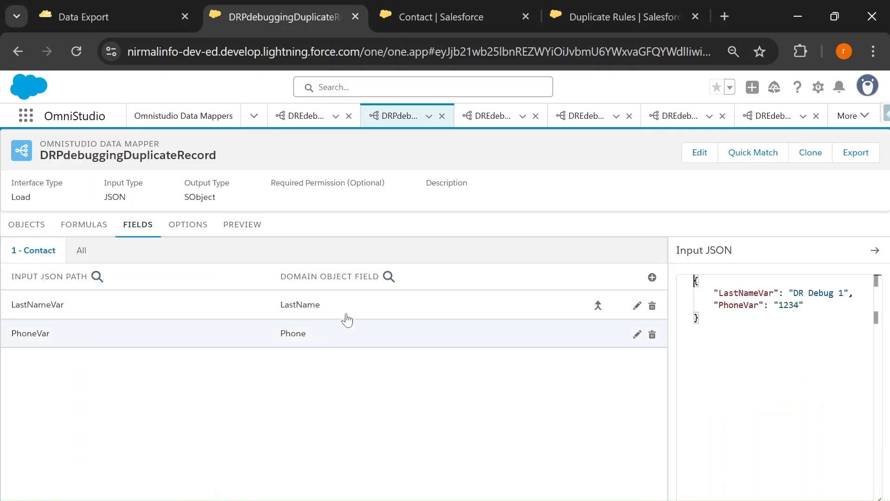
left_click(332, 320)
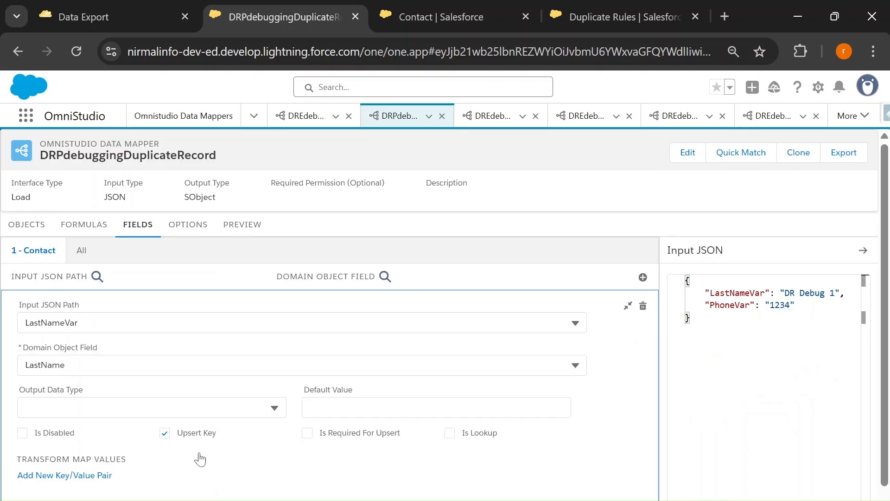
left_click(239, 227)
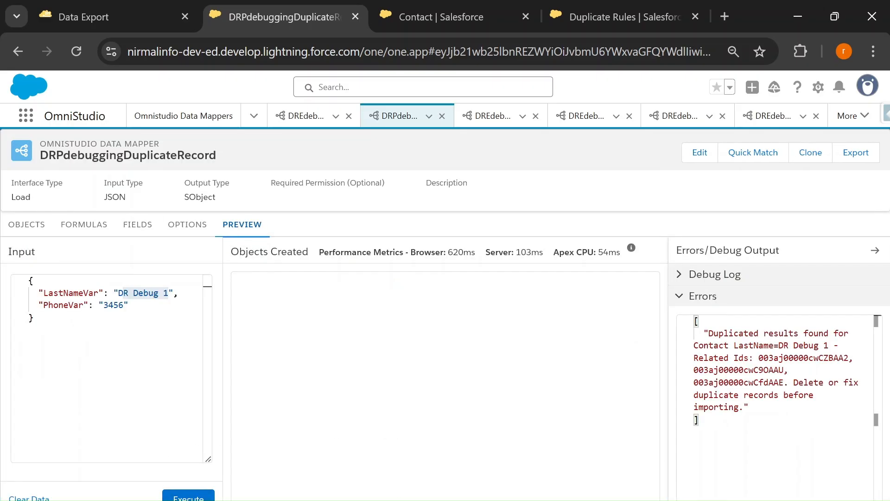
Step: Execute the preview with LastNameVar "DR Debug 1" and compare the resulting error with the input's last name
left_click(211, 497)
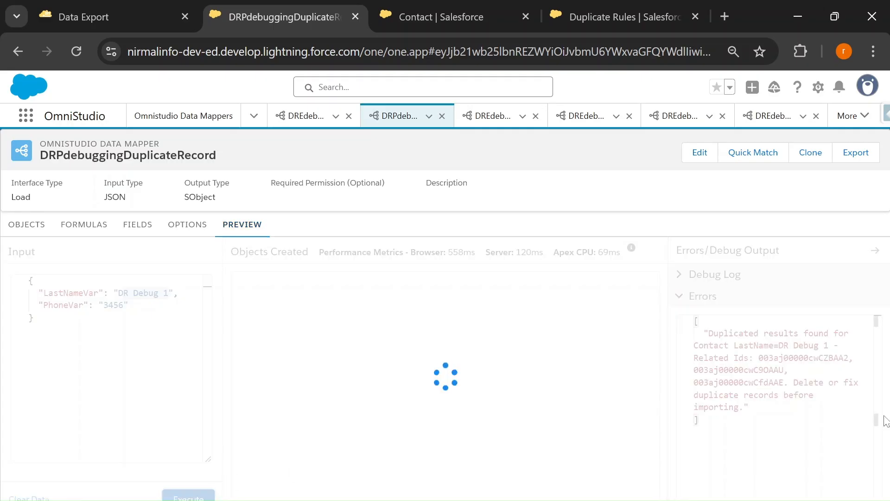
left_click_drag(708, 333, 804, 333)
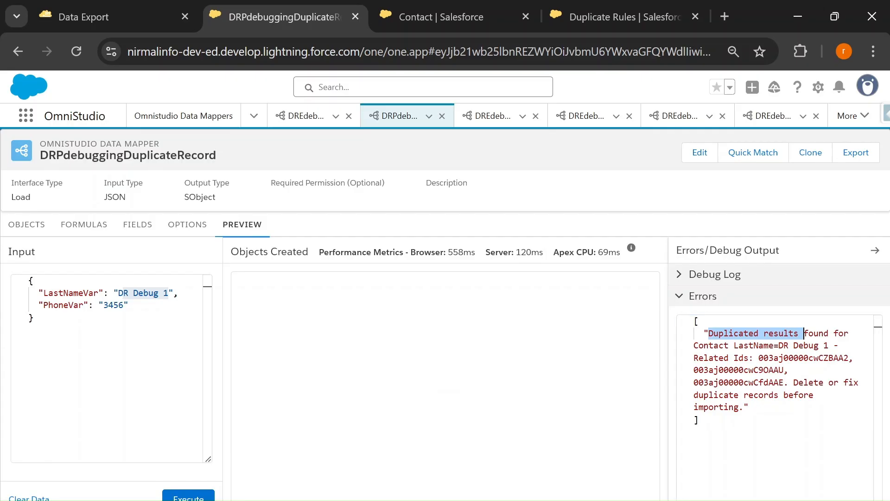
left_click_drag(779, 345, 834, 345)
left_click(153, 292)
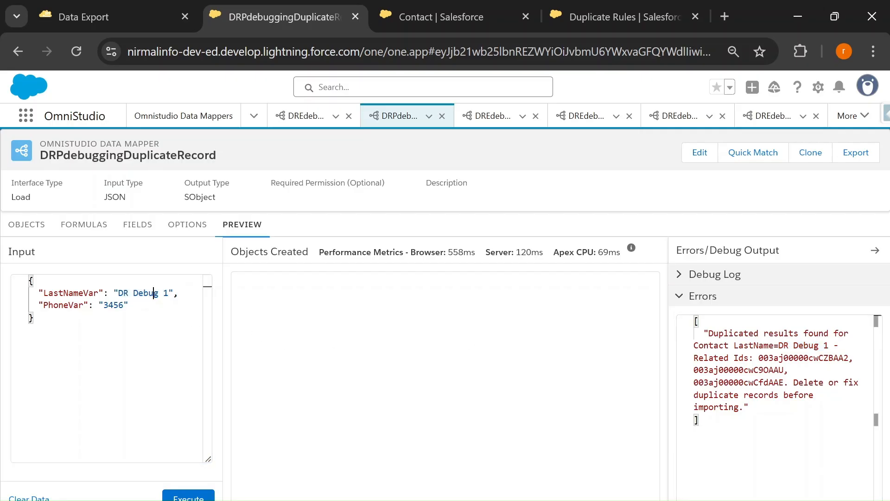
left_click_drag(119, 292, 169, 292)
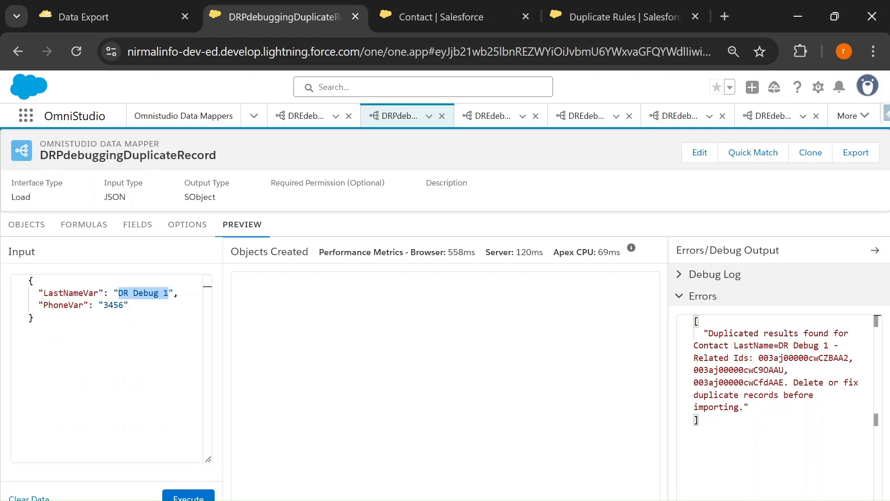
left_click(34, 318)
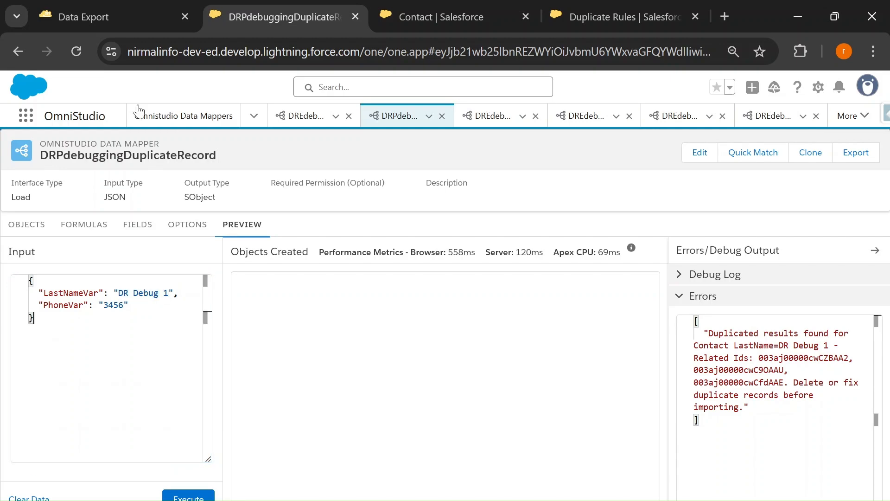
Step: Run the Data Export query for contacts created today and compare the "DR Debug 1" records with the preview's LastNameVar
left_click(111, 7)
left_click(538, 168)
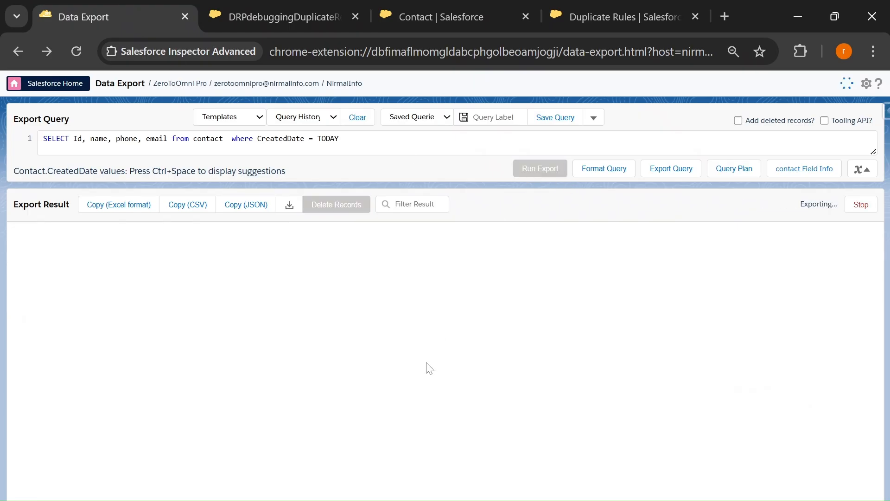
left_click_drag(124, 246, 124, 280)
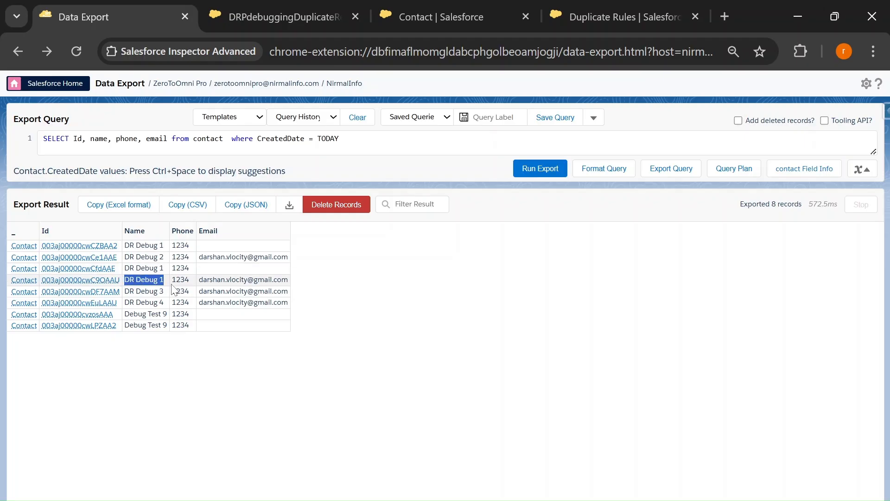
left_click(249, 18)
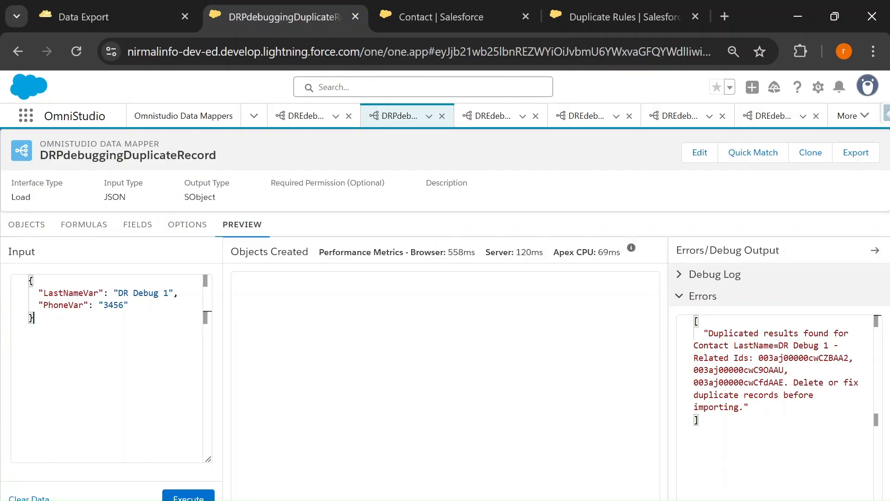
left_click_drag(118, 293, 168, 292)
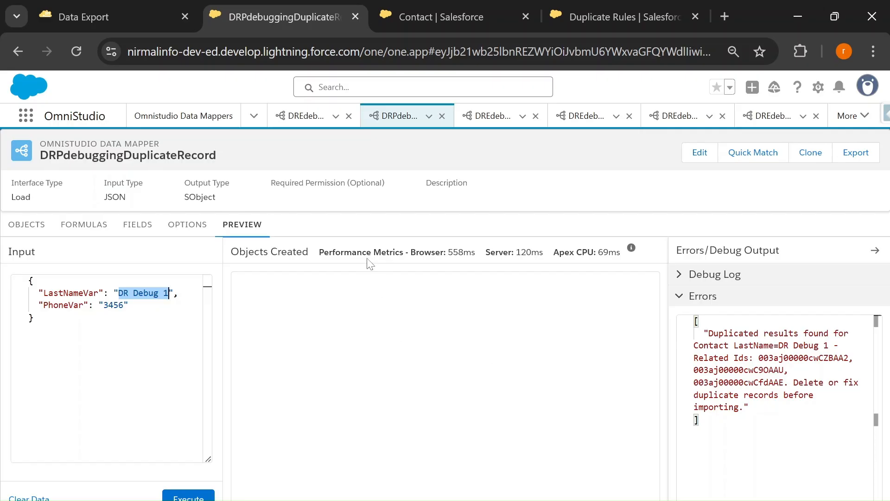
left_click(139, 7)
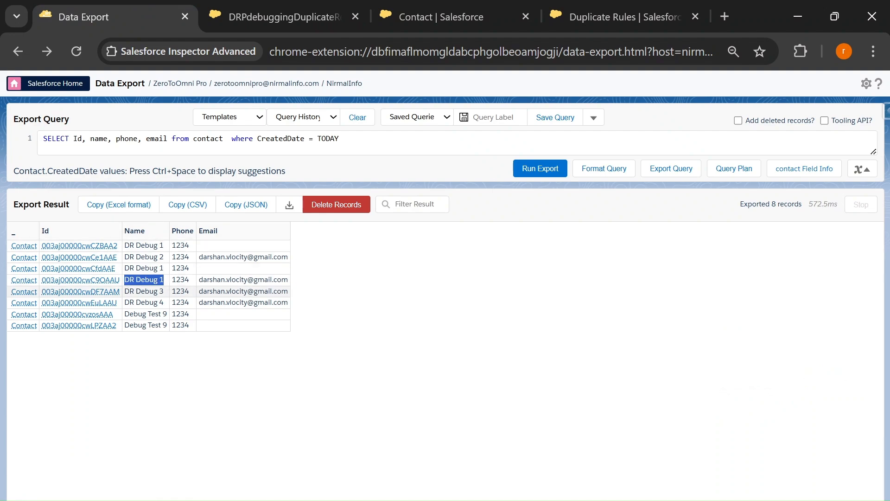
Step: Set LastNameVar to "DR Debug 10" in the DRPdebuggingDuplicateRecord preview input and reread the duplicate error message
left_click(283, 16)
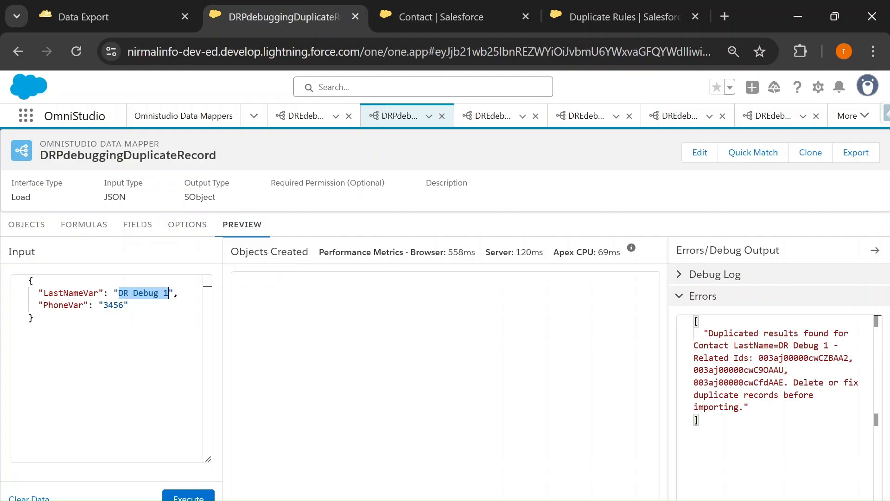
type("3")
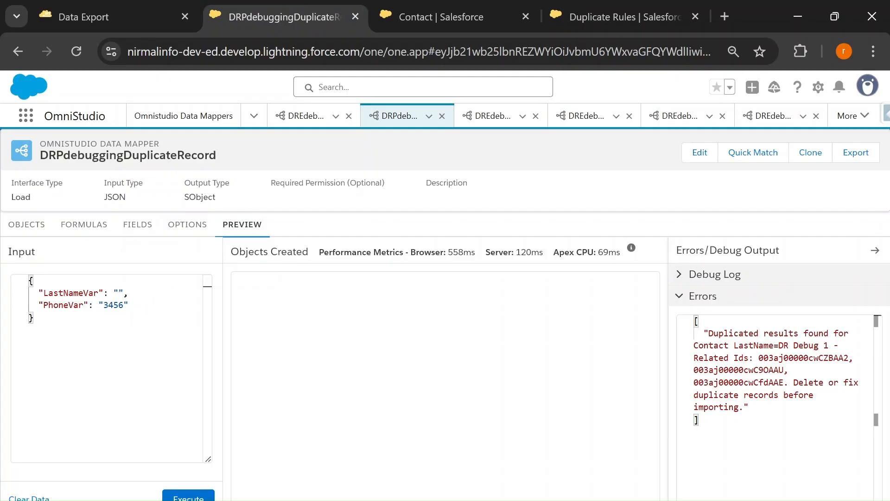
key("ctrl+z")
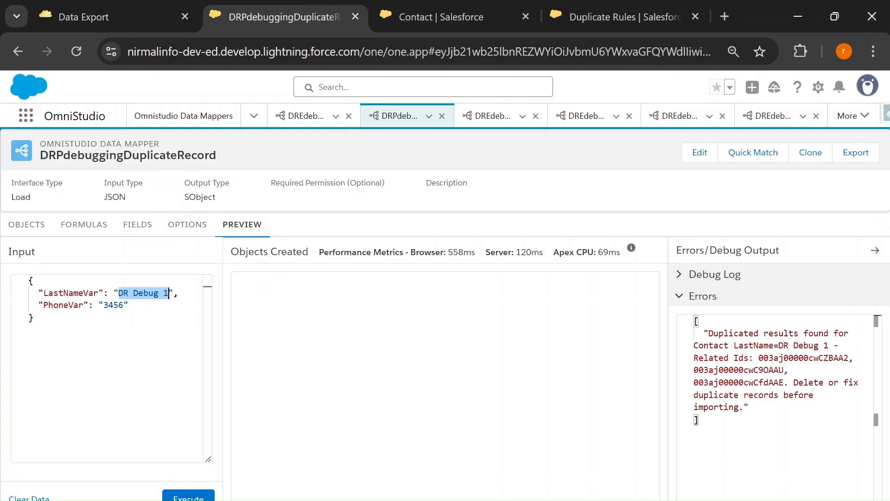
key("Right")
key("BackSpace")
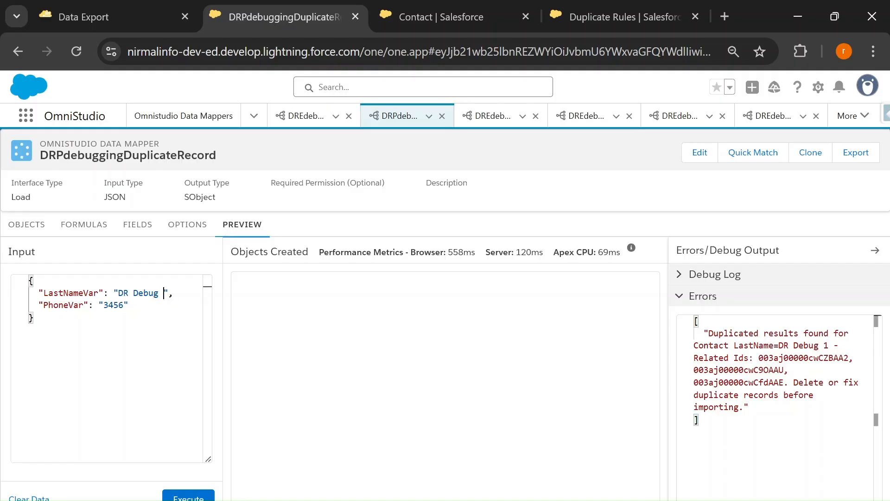
type("10")
left_click_drag(703, 333, 818, 394)
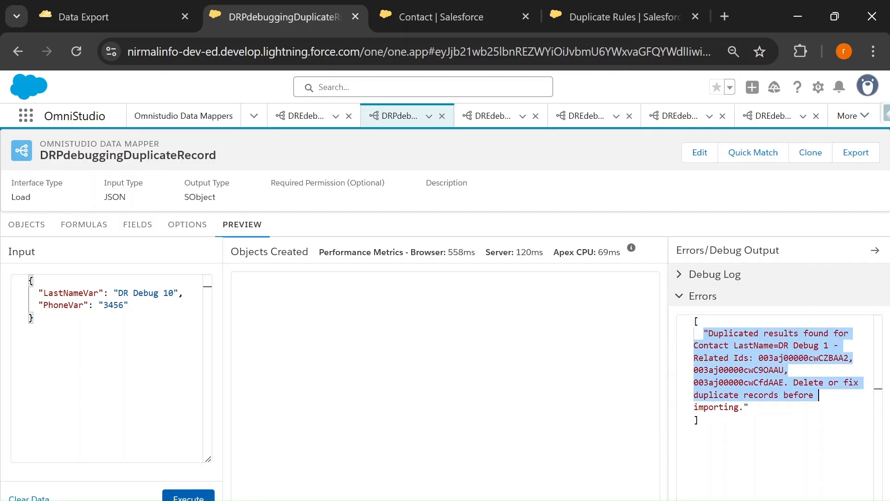
Step: Execute the DRPdebuggingDuplicateRecord preview with LastNameVar "DR Debug 10" and expand the debug log
left_click(188, 497)
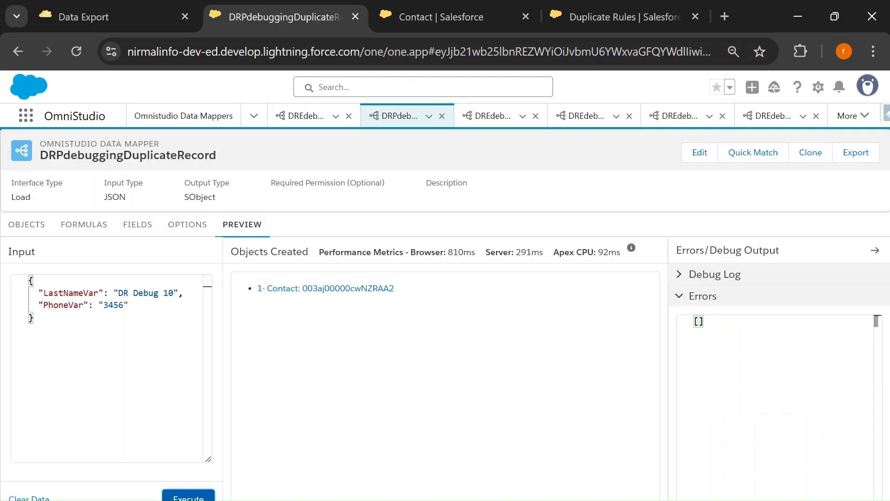
left_click(678, 275)
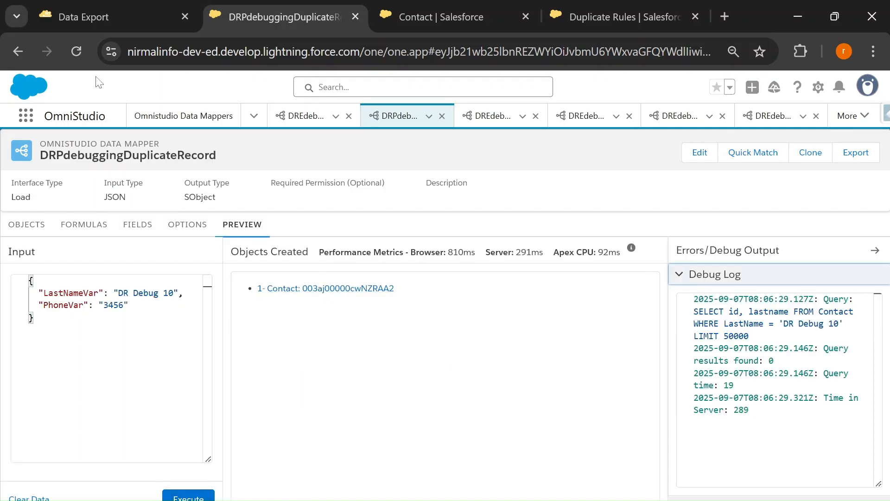
Step: Rerun the Data Export query for contacts created today and compare the "DR Debug 10" contact's phone with the preview input
left_click(136, 21)
left_click_drag(770, 205, 783, 205)
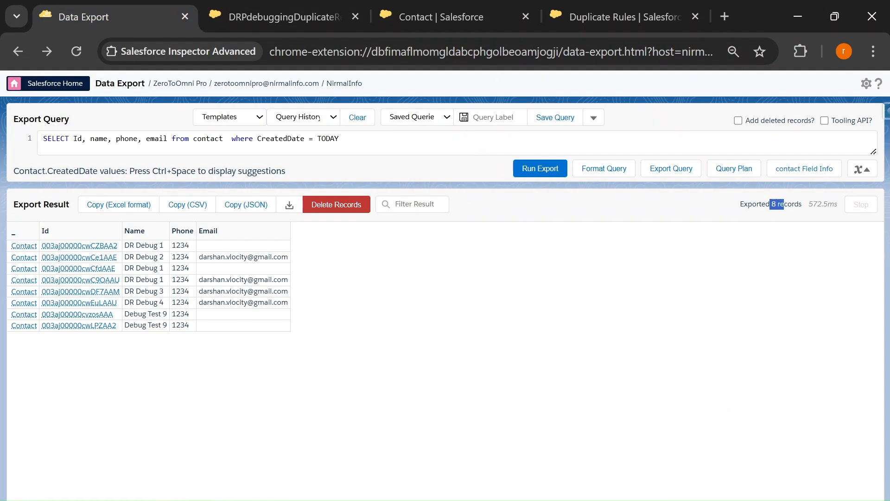
left_click(538, 168)
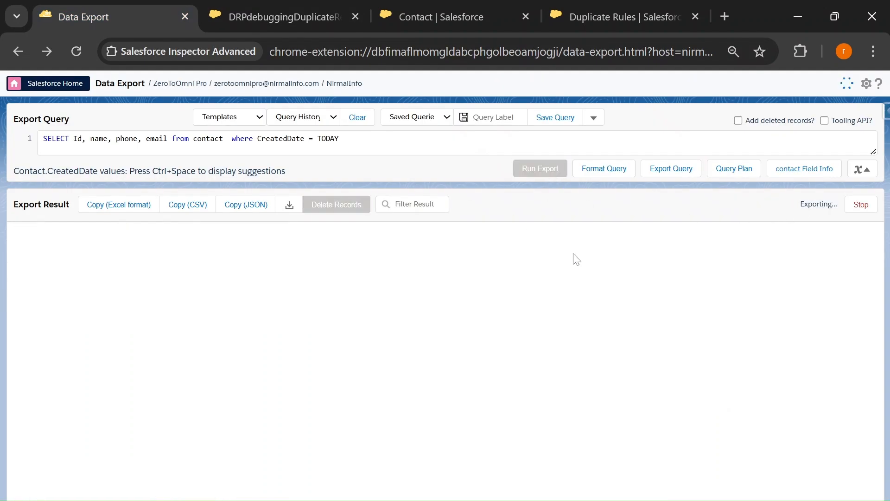
left_click_drag(130, 336, 190, 337)
left_click(278, 16)
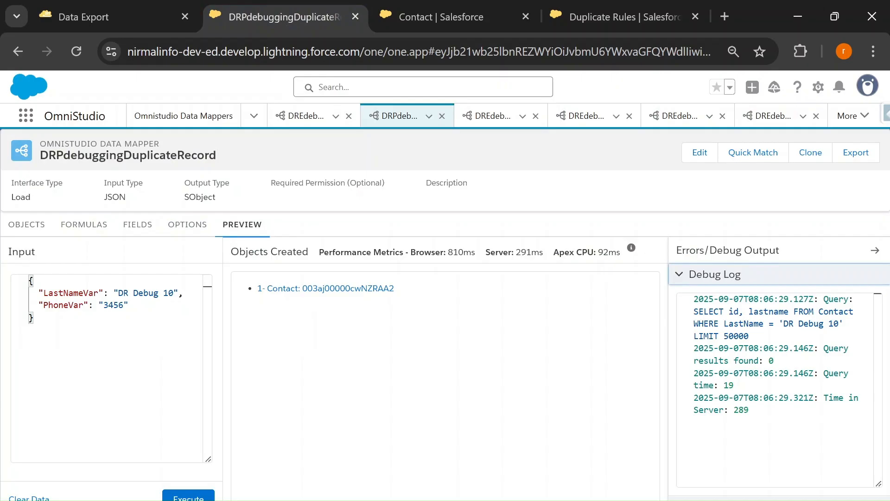
left_click(113, 9)
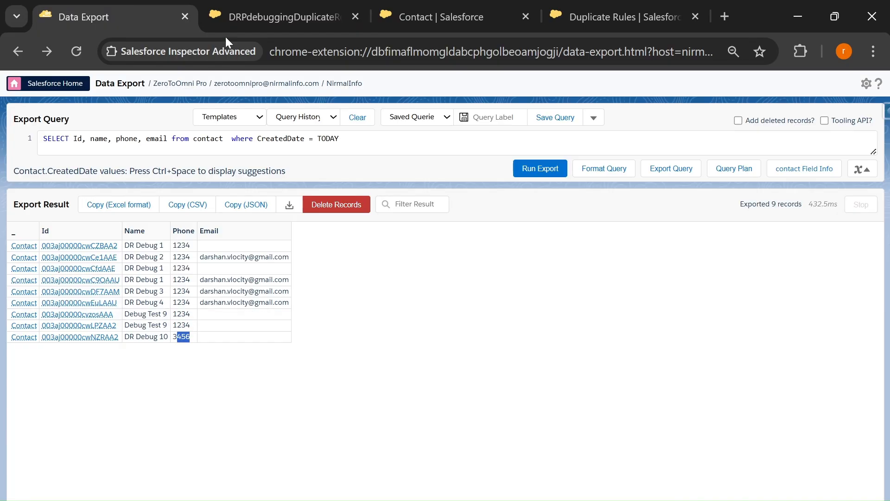
left_click(255, 4)
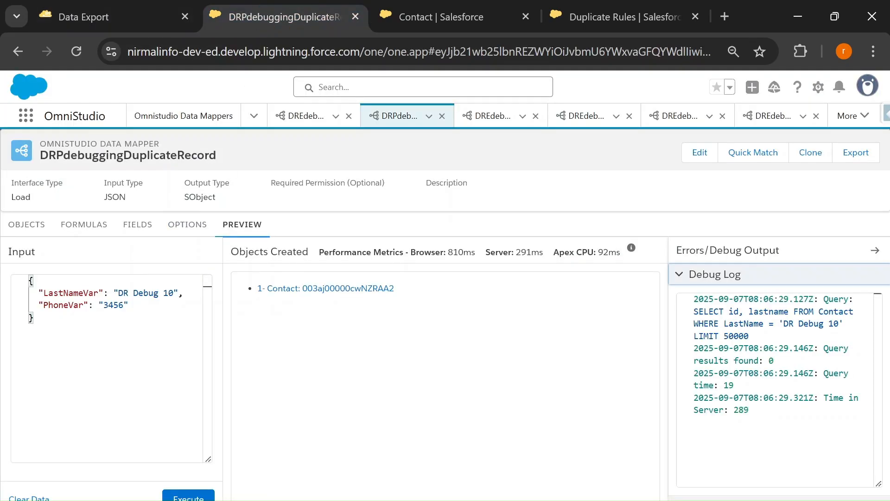
Step: Inspect the Upsert Key setting on DRPdebuggingDuplicateRecord's LastName mapping and return to the preview
left_click(136, 224)
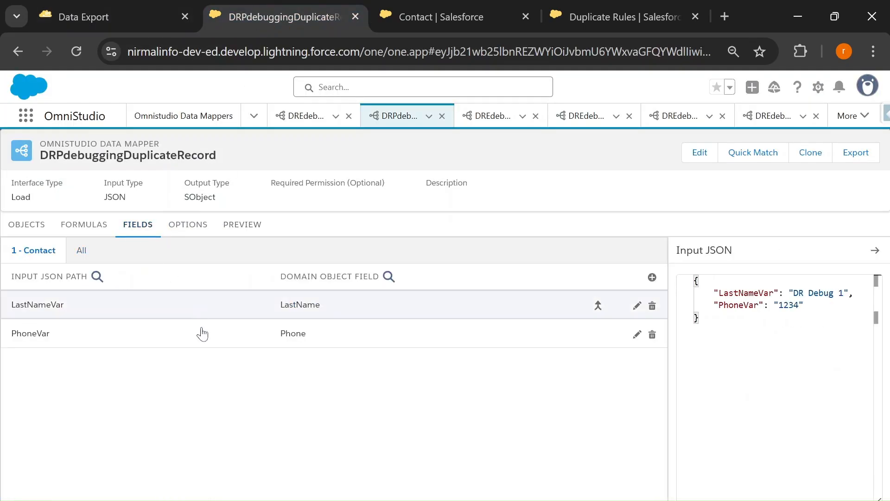
left_click(199, 307)
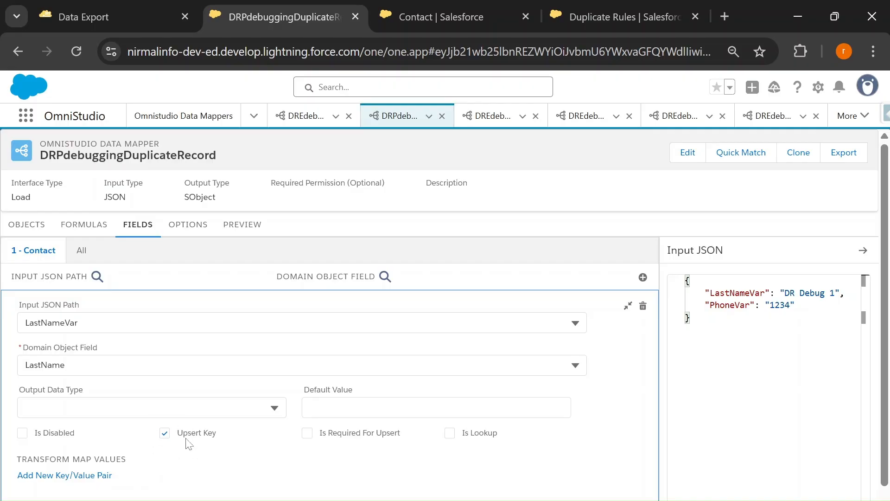
left_click(240, 224)
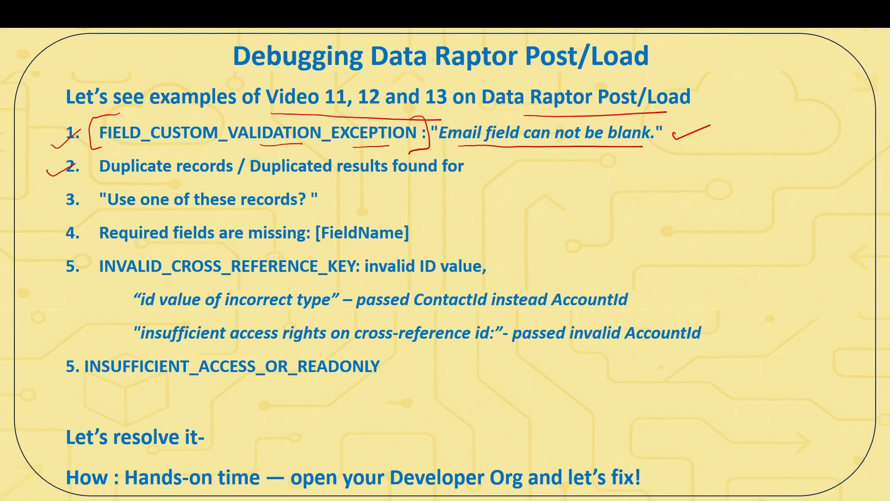
left_click_drag(476, 165, 508, 157)
left_click_drag(46, 207, 75, 188)
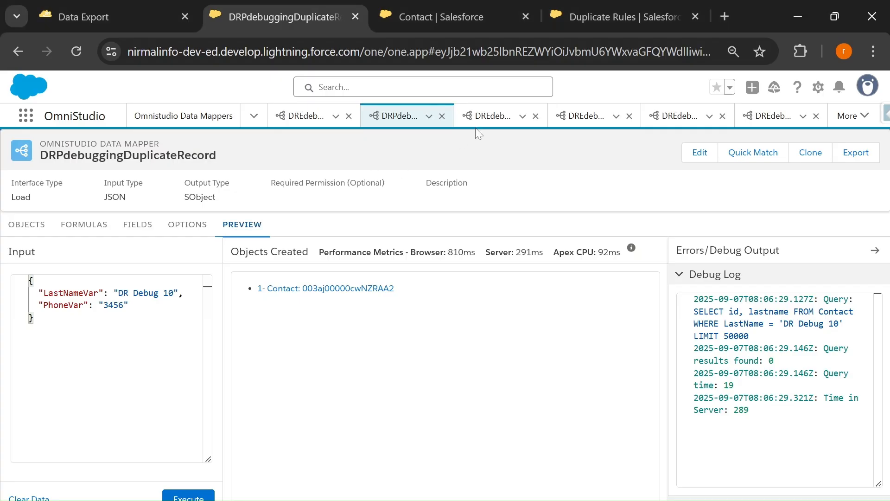
Step: Open the DREdebuggingDemo2 data mapper and review its object, formulas and field mappings, including LastName's Upsert Key, then return to the preview
left_click(491, 116)
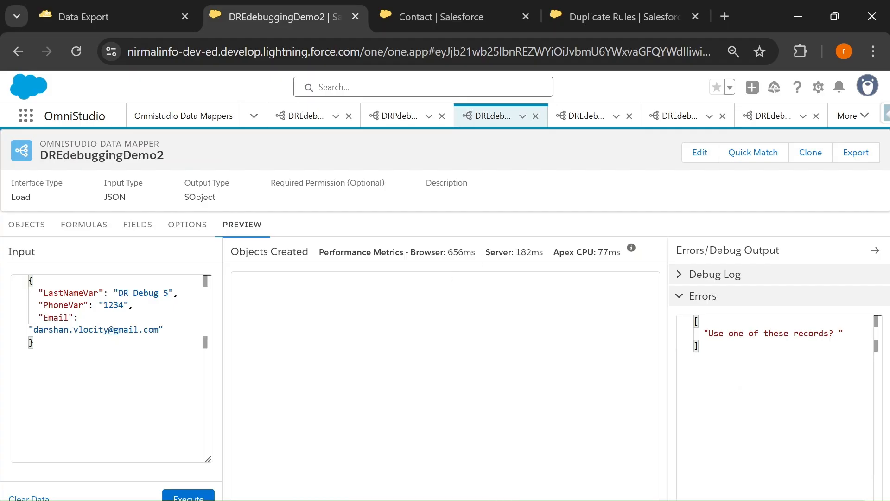
left_click(26, 225)
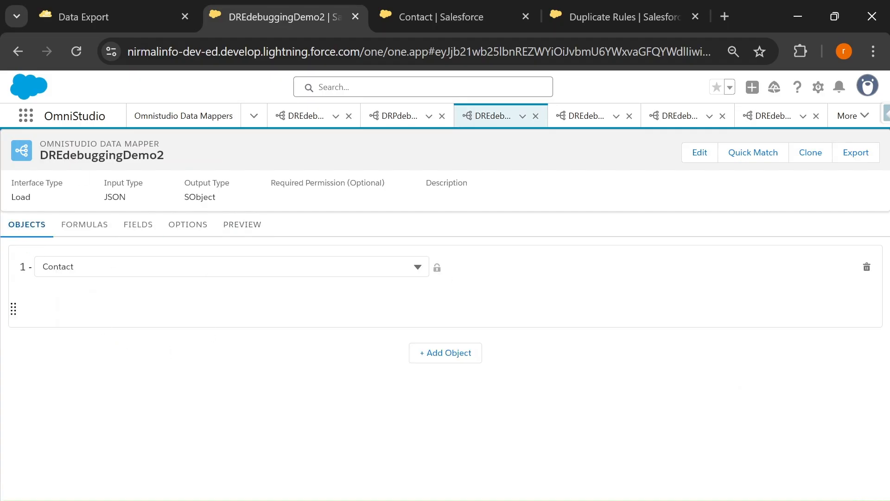
left_click(84, 226)
left_click(134, 227)
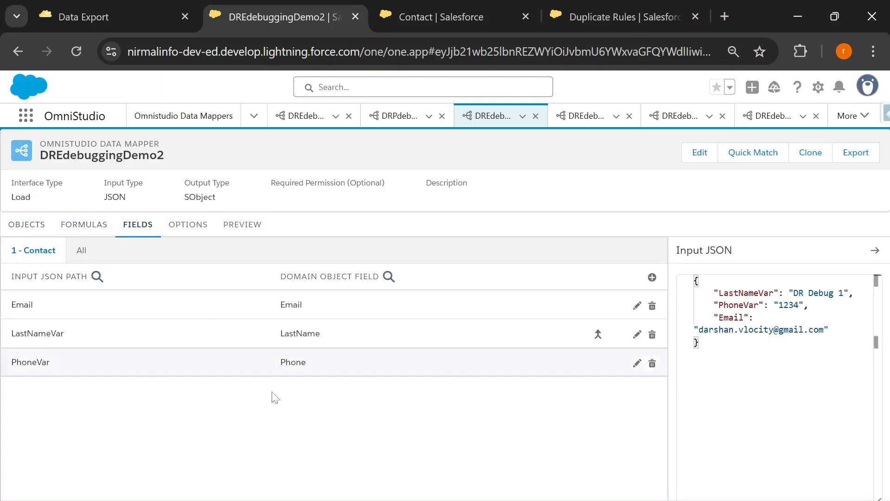
left_click(379, 337)
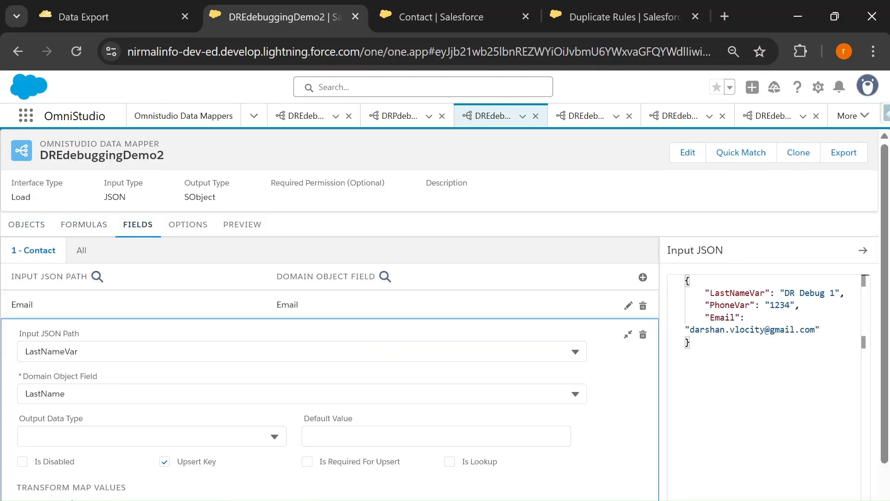
left_click(627, 335)
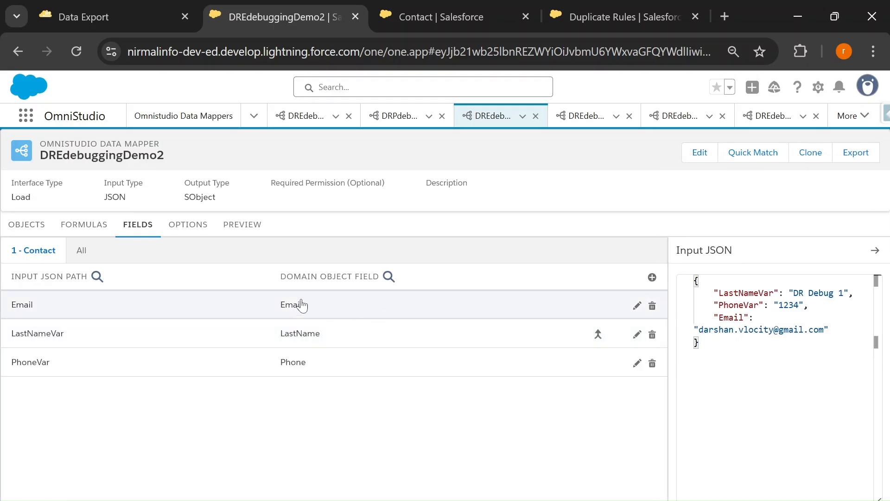
left_click(227, 224)
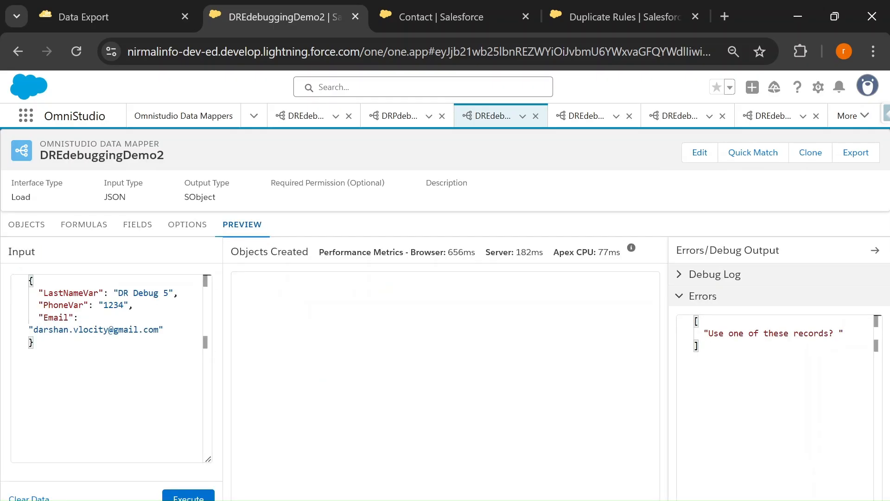
Step: Rerun the Data Export query to check whether the preview's LastNameVar "DR Debug 5" matches a contact created today
left_click_drag(118, 292, 173, 293)
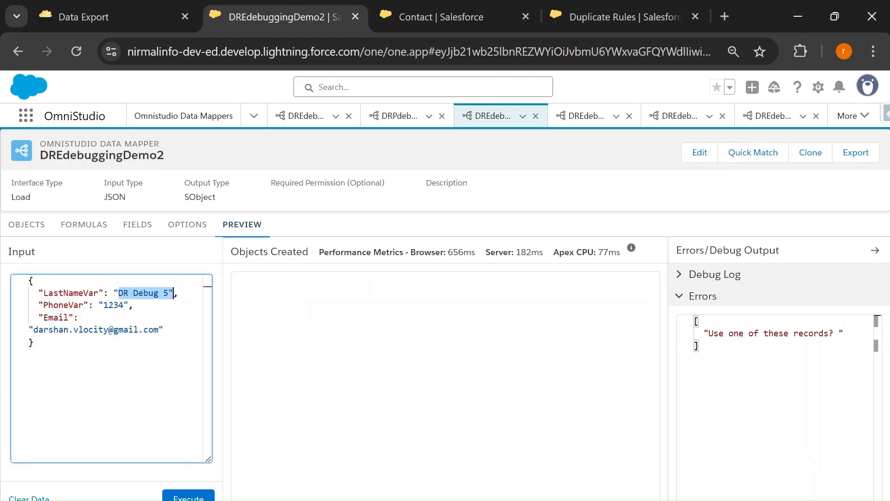
left_click(103, 14)
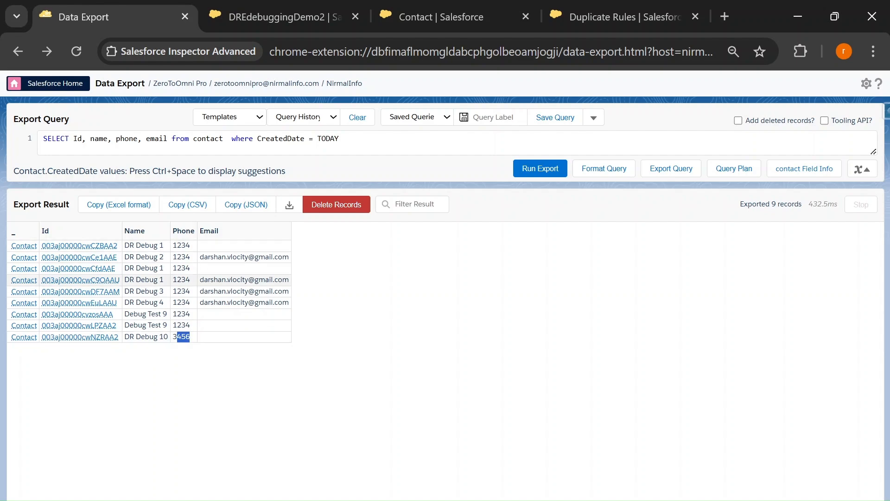
left_click(533, 171)
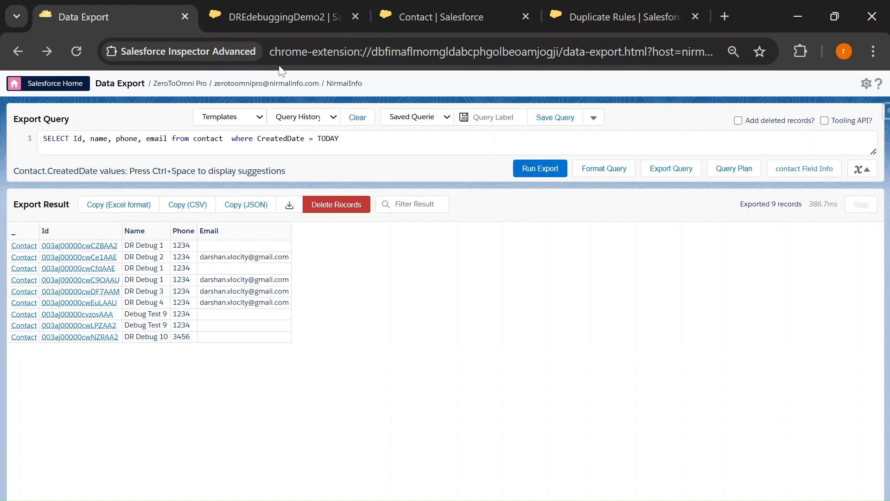
left_click(260, 2)
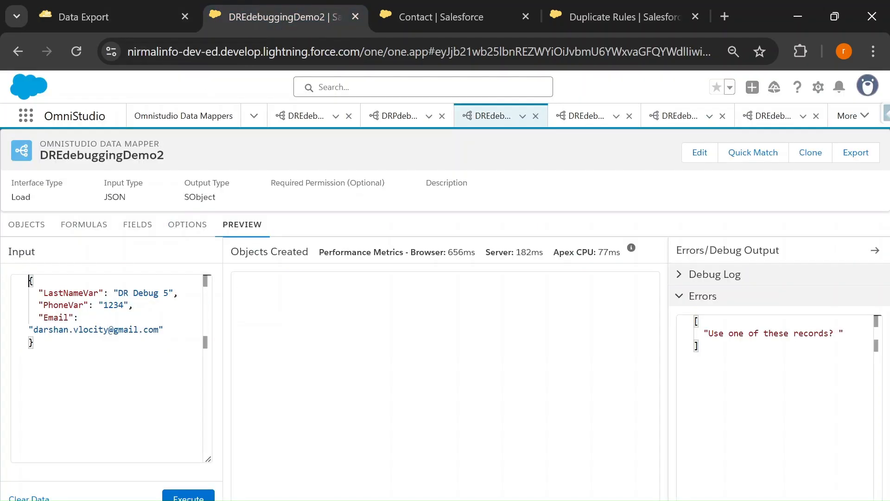
Step: Set PhoneVar to "1111" in the DREdebuggingDemo2 preview input, check the exported contact e-mails, and execute the preview
double_click(113, 305)
type("1111")
left_click(107, 18)
left_click_drag(199, 303, 294, 310)
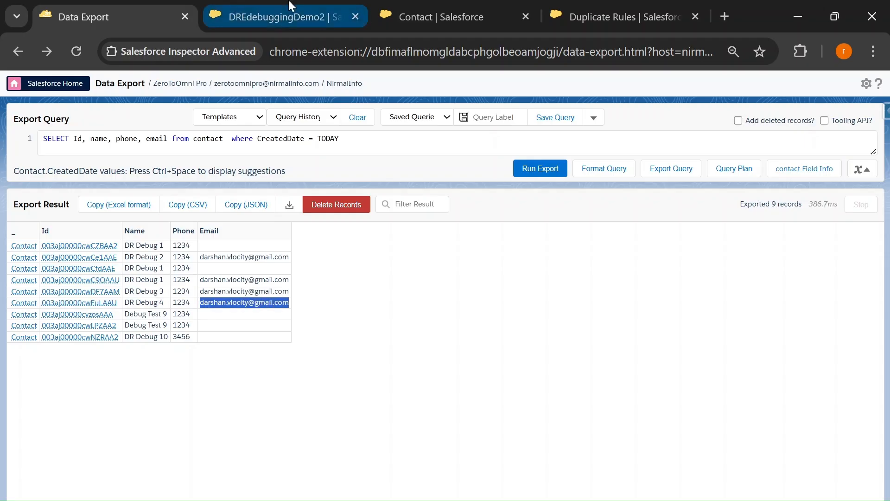
left_click(278, 17)
left_click(189, 496)
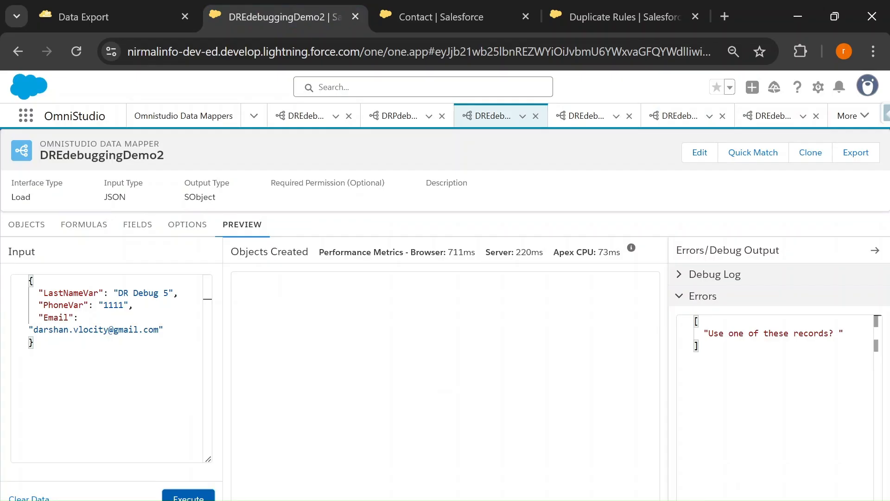
left_click_drag(702, 333, 844, 333)
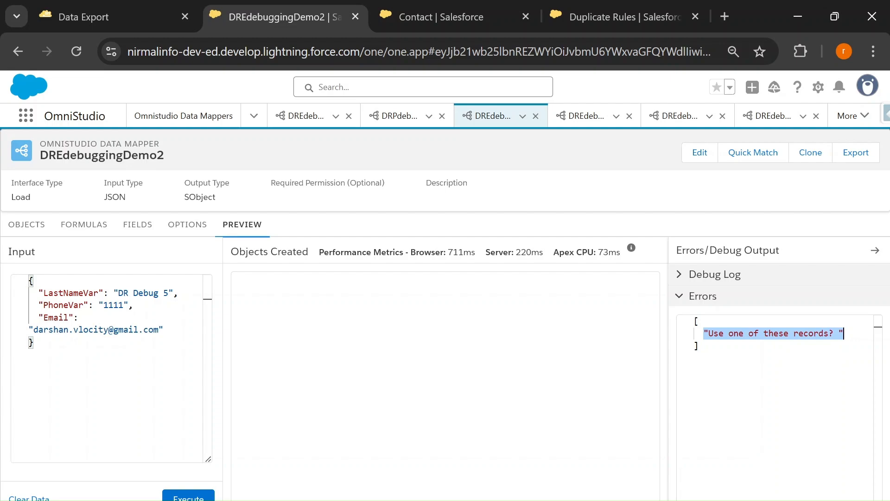
Step: Compare LastNameVar with the exported contacts and recheck the Upsert Key on DREdebuggingDemo2's LastName mapping
left_click(43, 293)
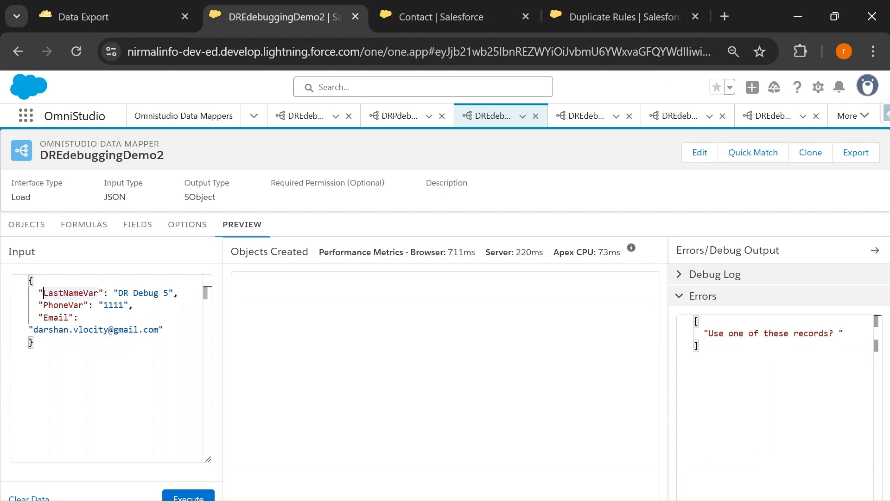
left_click(112, 7)
left_click(266, 5)
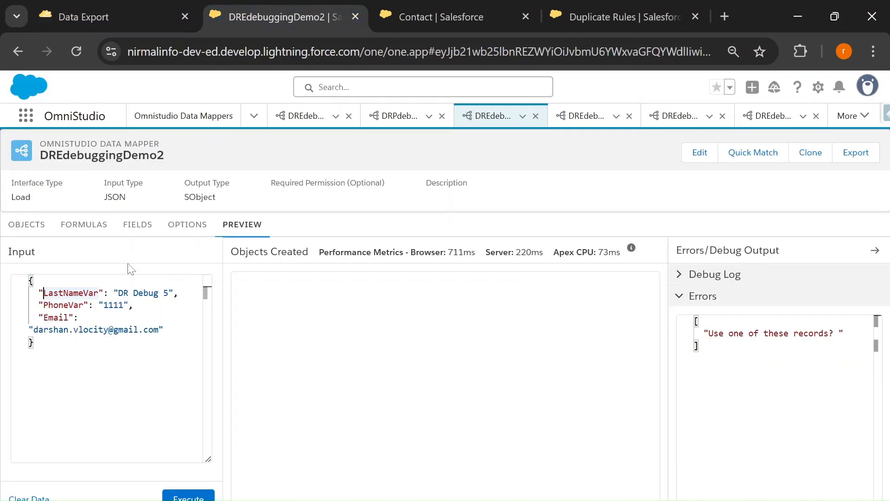
left_click(135, 222)
left_click(343, 344)
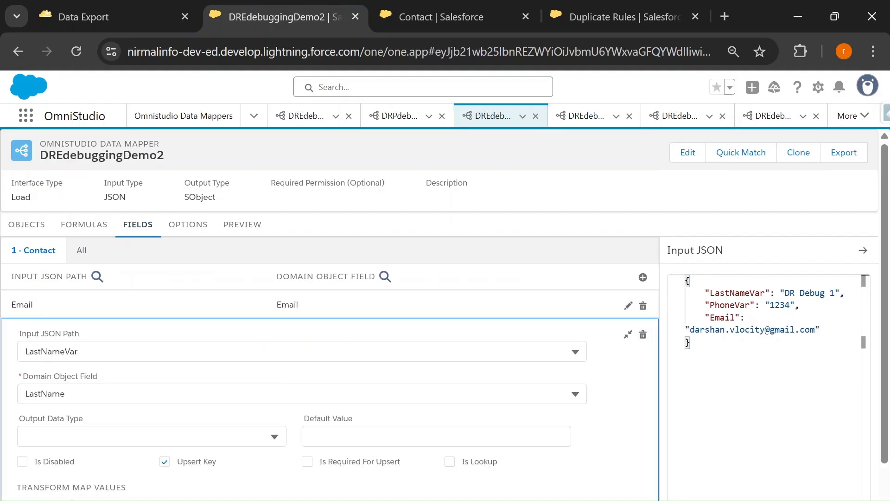
left_click(627, 334)
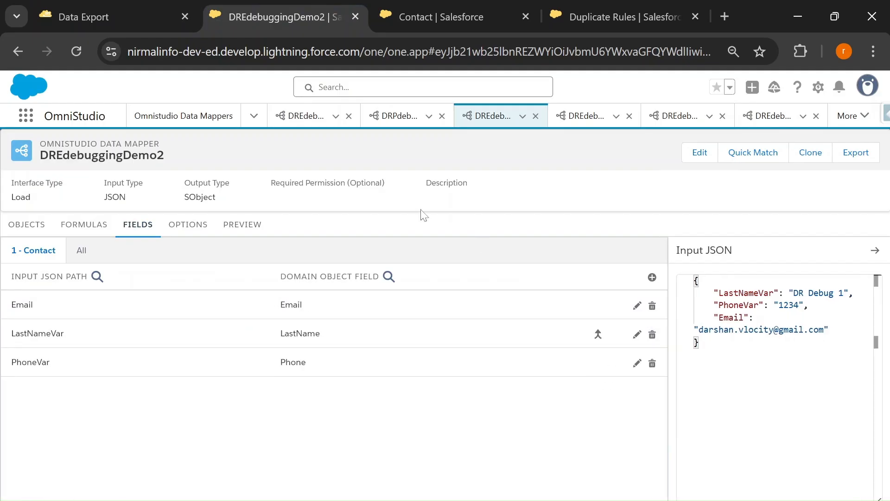
left_click(230, 225)
Step: Compare the preview's LastNameVar, PhoneVar and Email input values with the contacts in the Data Export results
left_click_drag(118, 293, 169, 292)
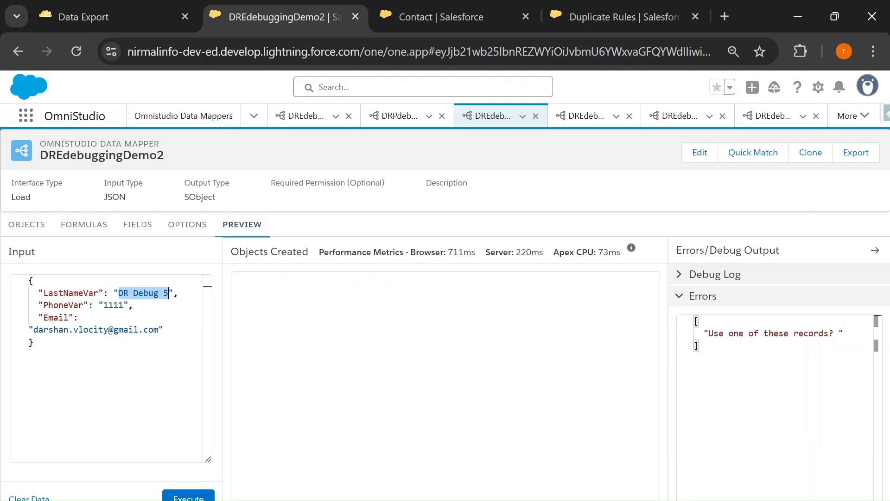
left_click_drag(34, 343, 38, 304)
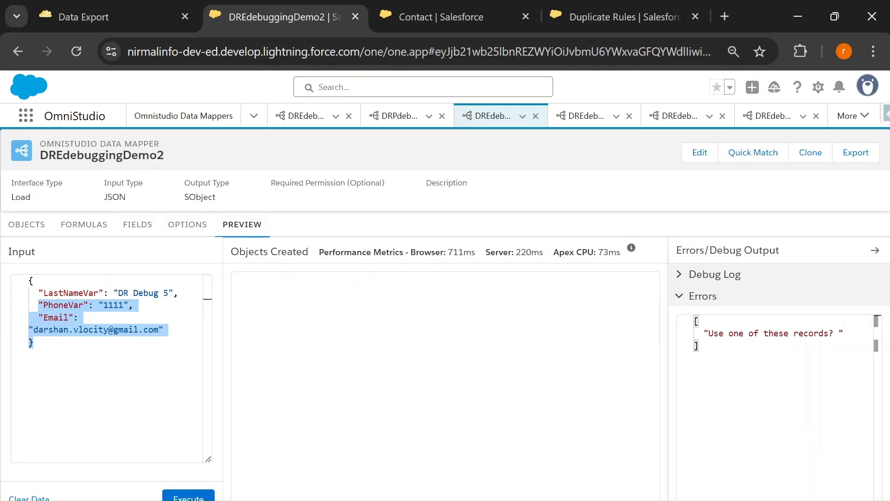
left_click(85, 317)
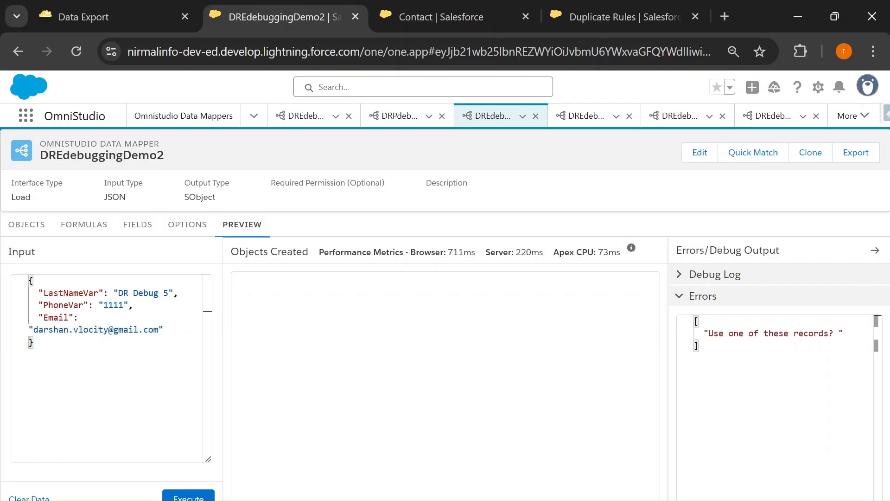
left_click_drag(38, 305, 164, 329)
left_click(84, 16)
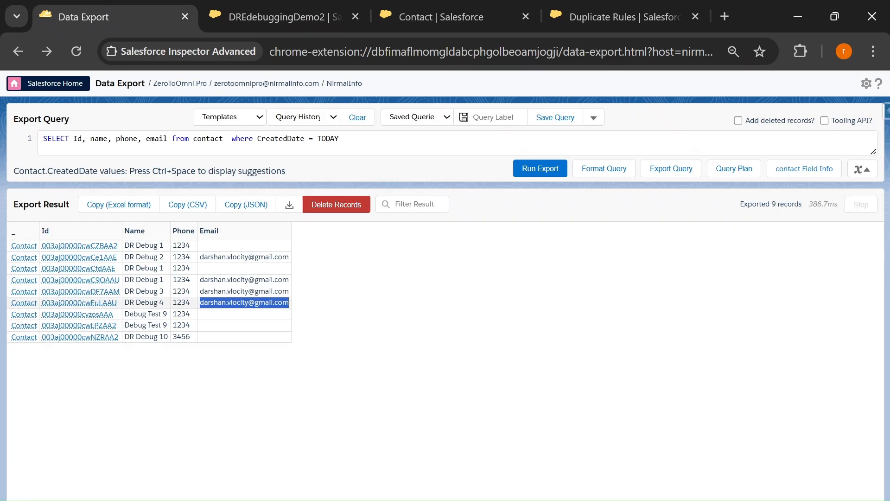
left_click(282, 16)
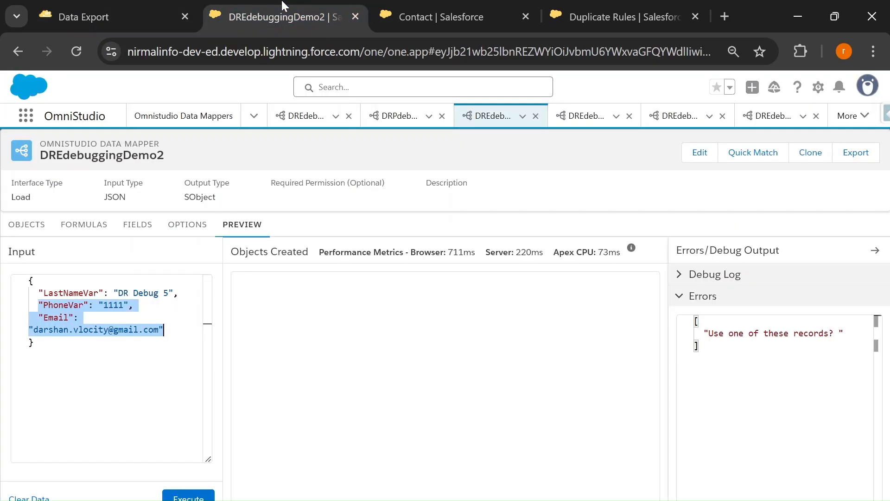
Step: Review the DREdebuggingDemo2 name, its preview input values and the returned error message
left_click(175, 293)
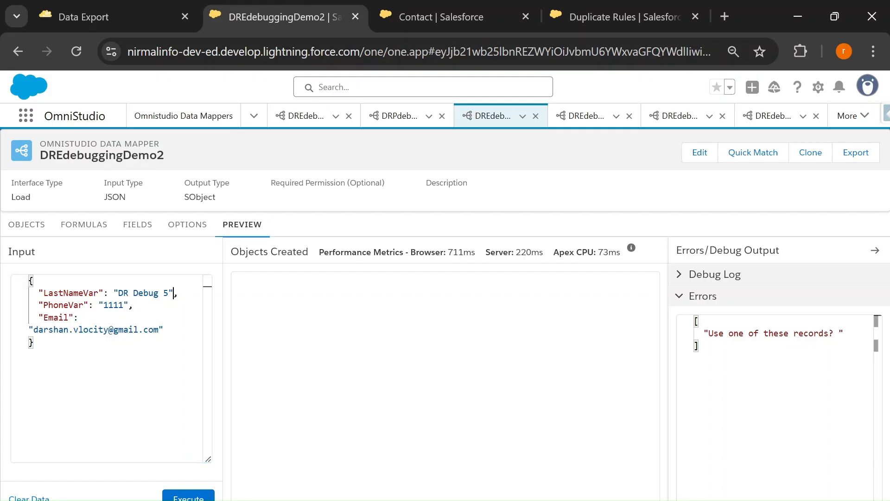
left_click_drag(78, 156, 173, 157)
left_click_drag(114, 292, 33, 343)
left_click_drag(699, 347, 691, 313)
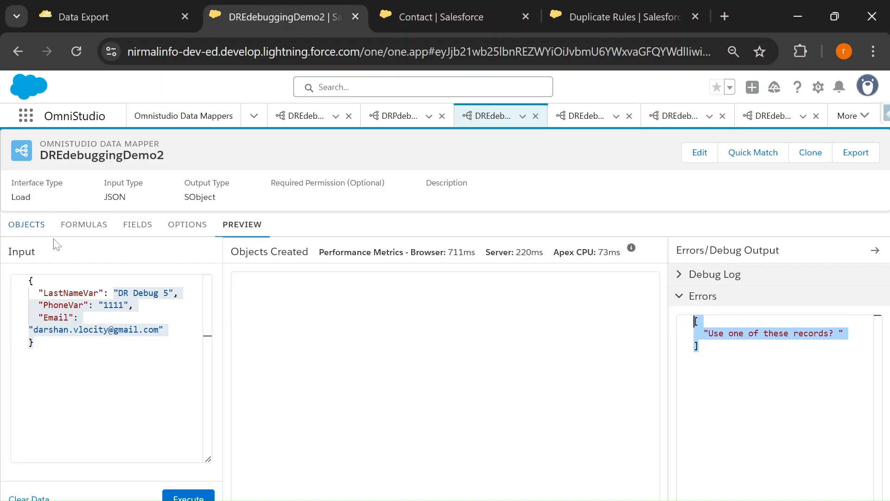
Step: Copy the Email value from the DREdebuggingDemo2 preview input and find its matches in the Data Export results
left_click(93, 367)
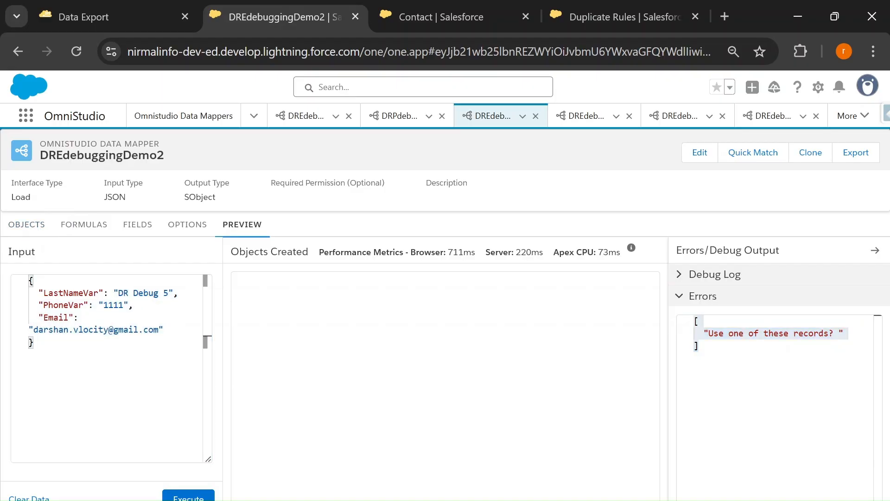
left_click_drag(34, 317, 163, 329)
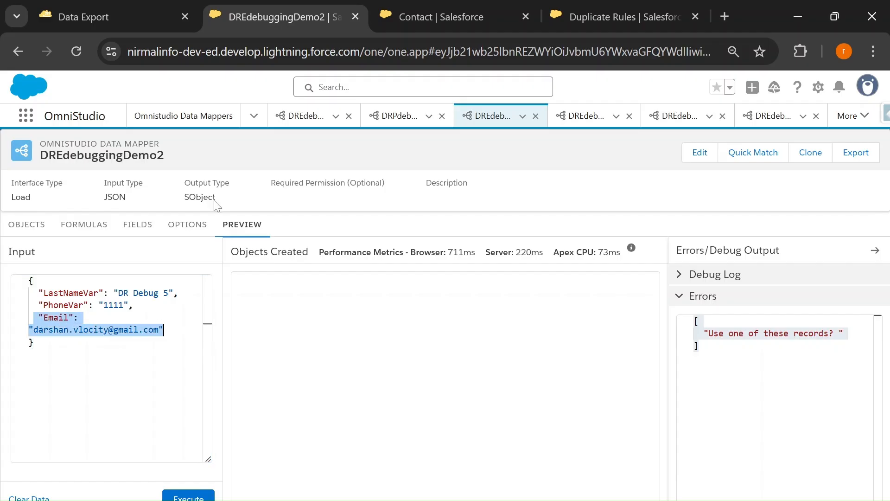
left_click(107, 17)
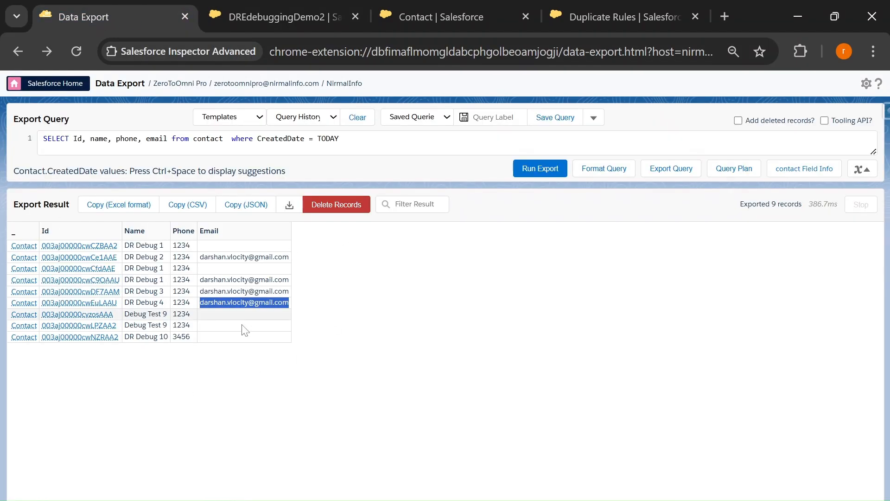
left_click(265, 20)
mouse_move(37, 330)
left_mouse_down()
mouse_move(158, 330)
mouse_move(33, 330)
left_mouse_up()
key("ctrl+c")
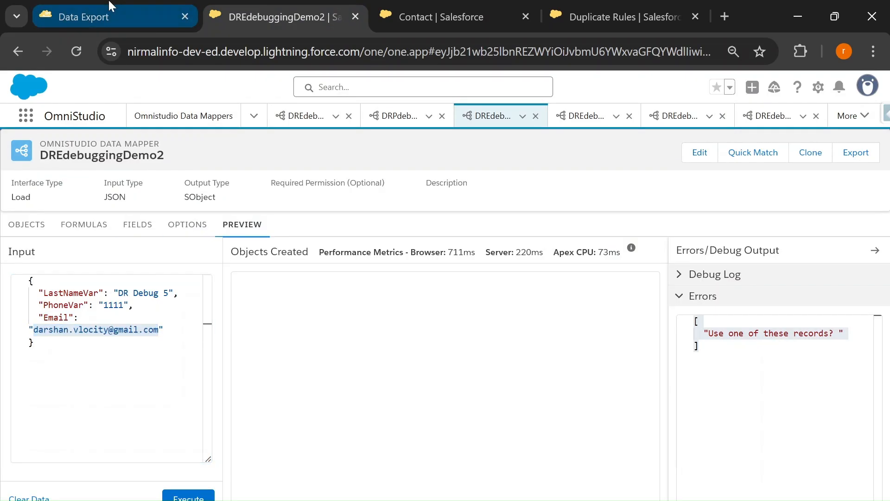
left_click(116, 15)
key("ctrl+f")
key("ctrl+v")
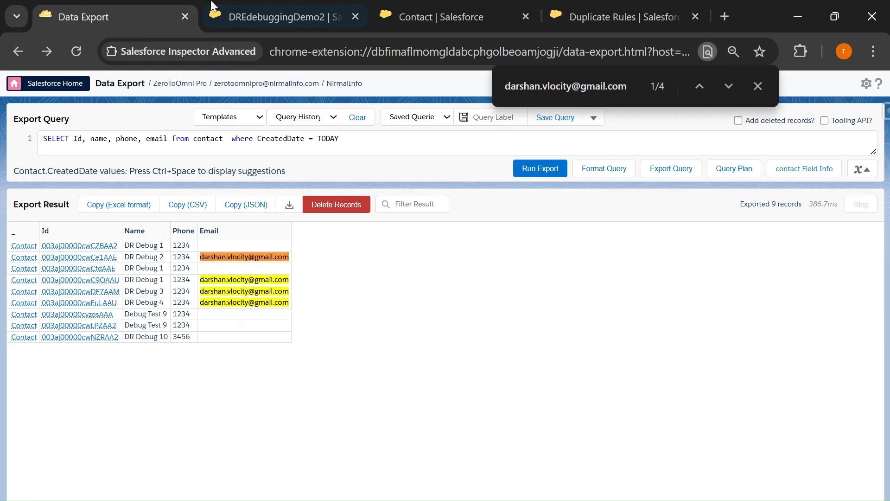
Step: Compare the preview's LastNameVar and Email values with the matching contacts highlighted in the Data Export results
left_click(267, 8)
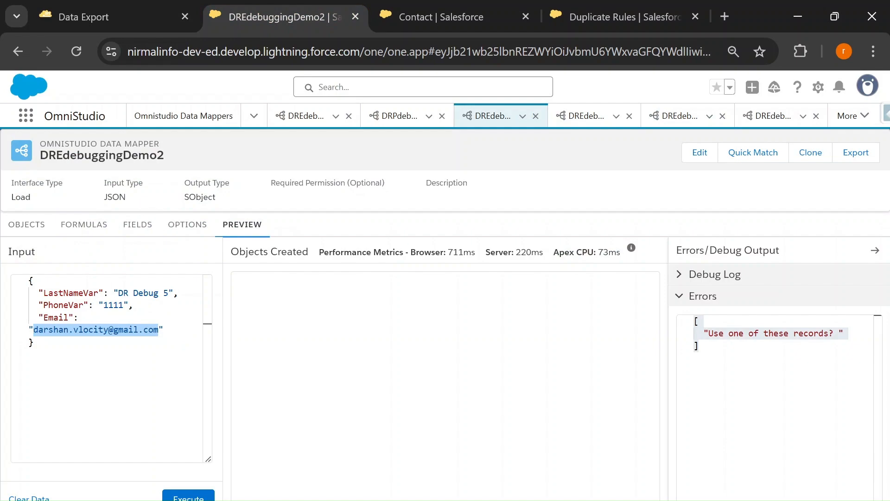
left_click(83, 359)
left_click_drag(39, 318, 74, 317)
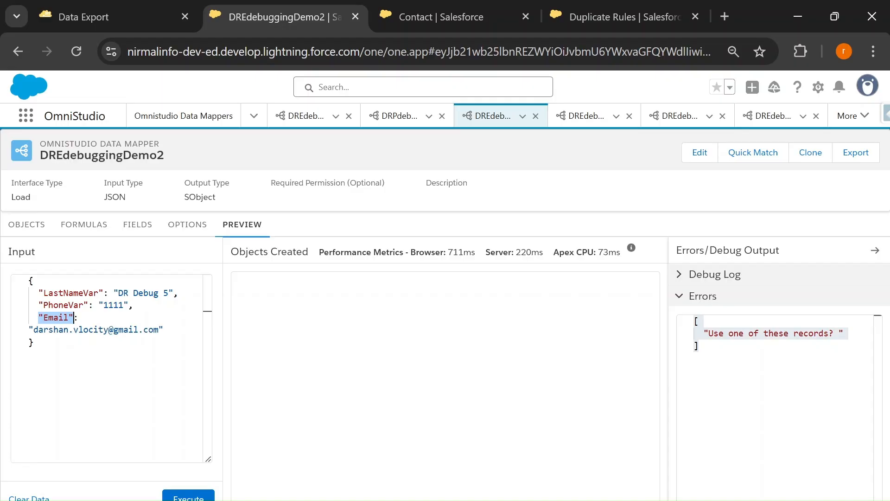
left_click_drag(33, 330, 158, 330)
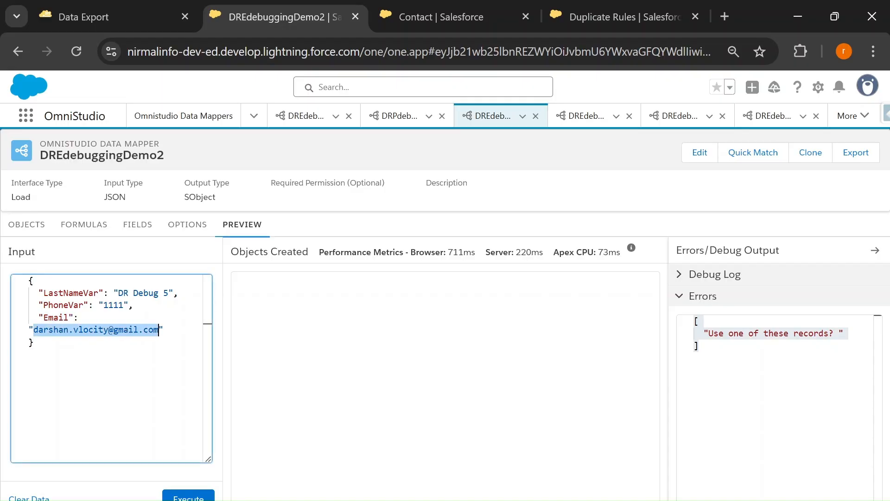
left_click(92, 17)
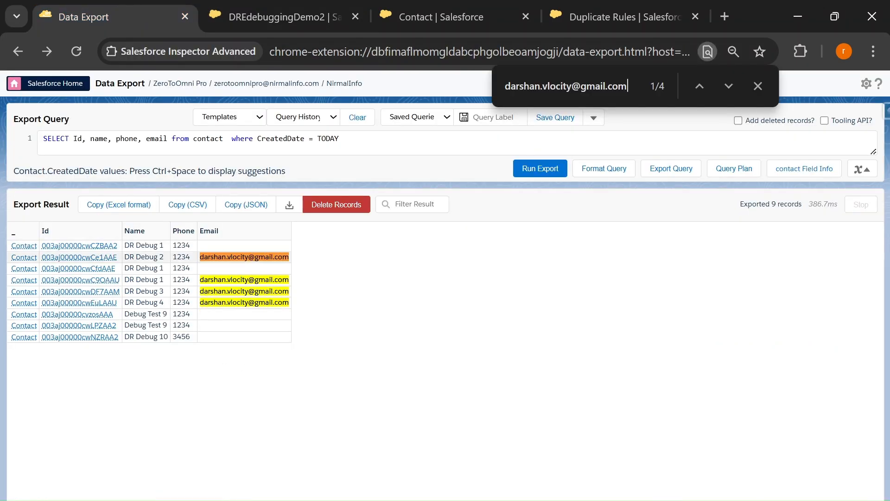
left_click(288, 9)
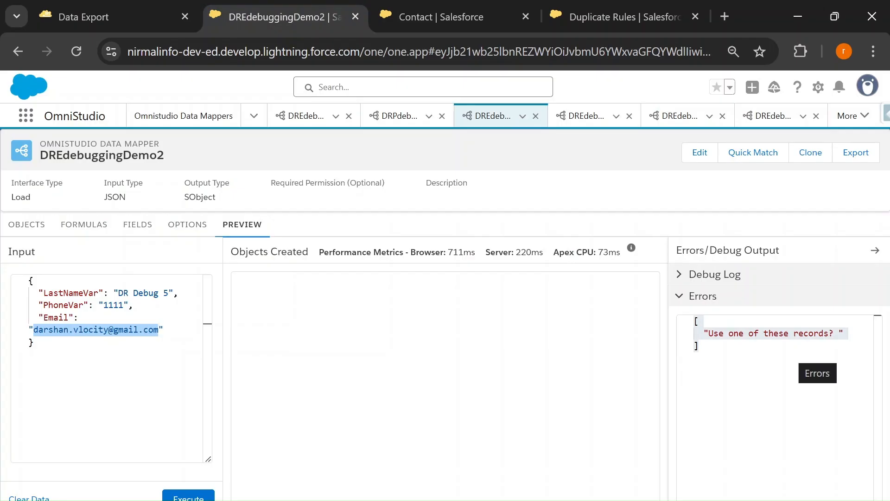
left_click(135, 389)
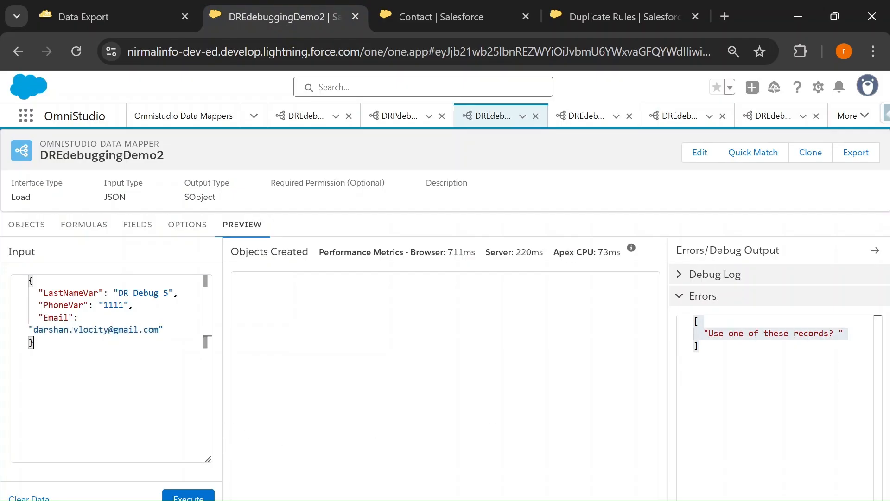
left_click_drag(118, 293, 170, 292)
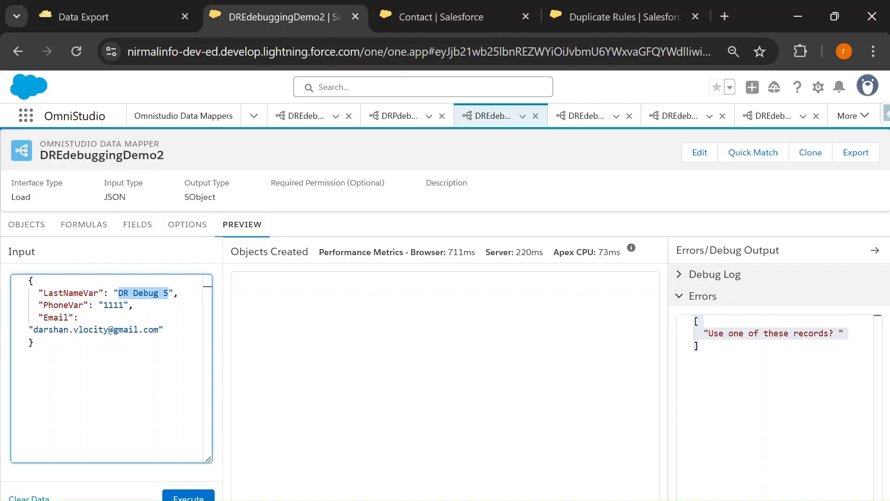
left_click_drag(34, 329, 158, 329)
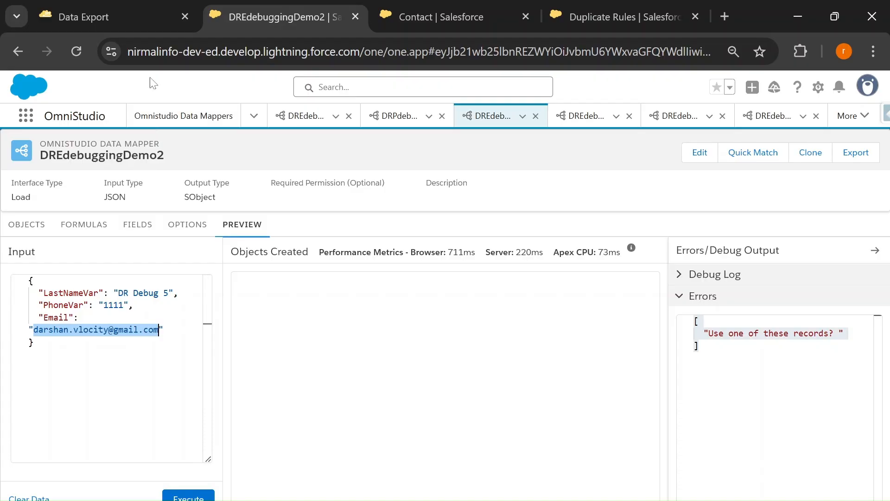
left_click(133, 5)
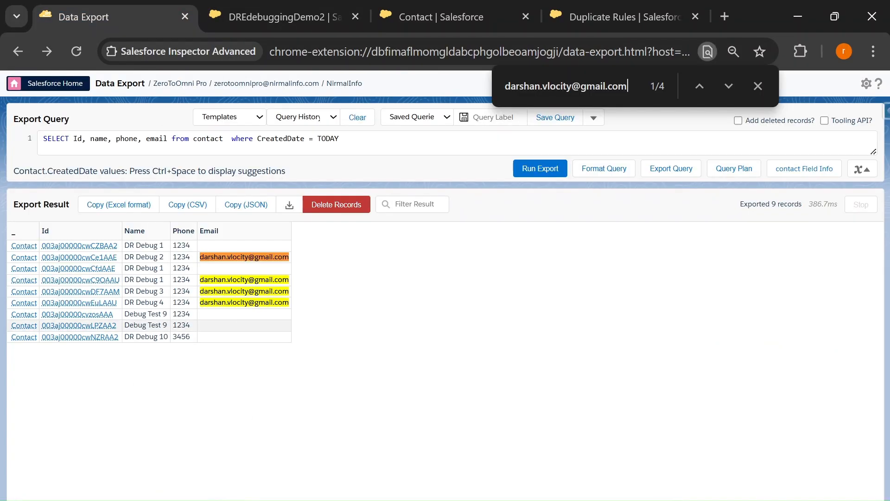
left_click(265, 10)
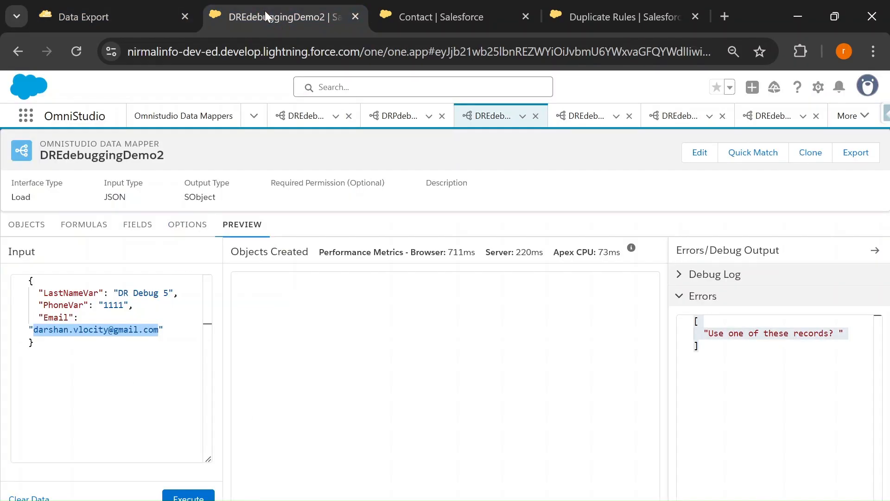
Step: Open the Standard Contact Duplicate Rule from the Duplicate Rules list in Setup and deactivate it
left_click(617, 14)
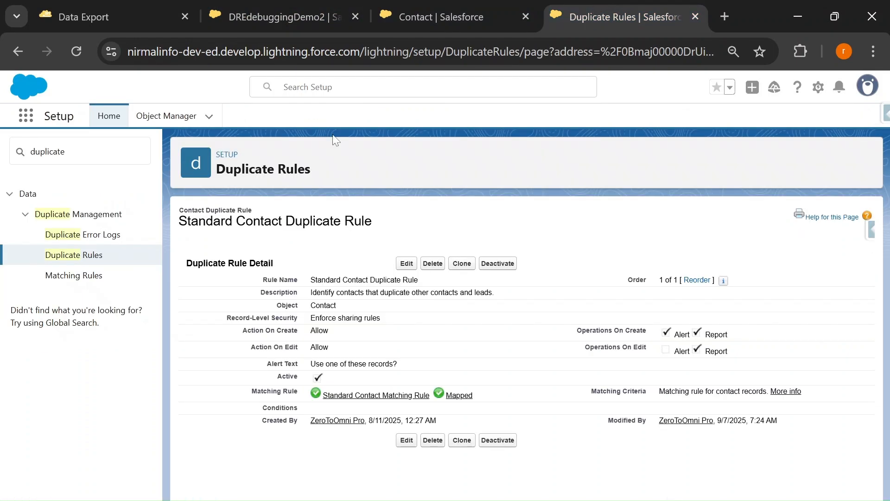
left_click(70, 151)
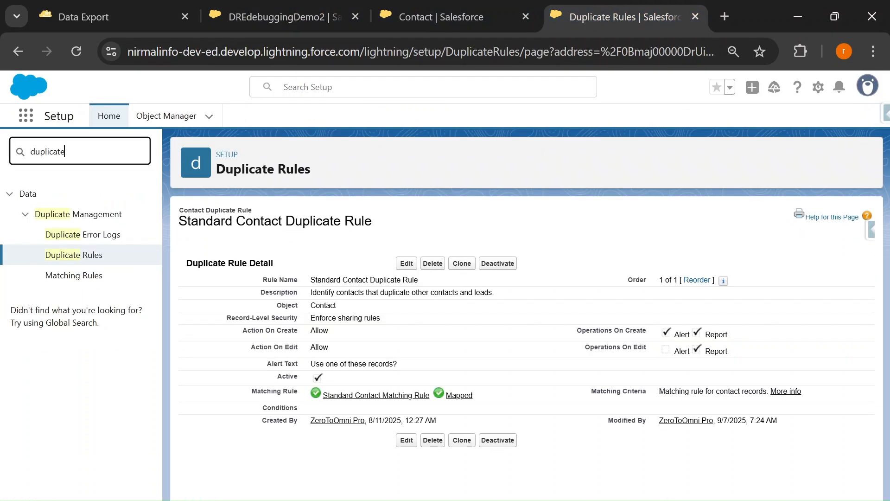
left_click(65, 256)
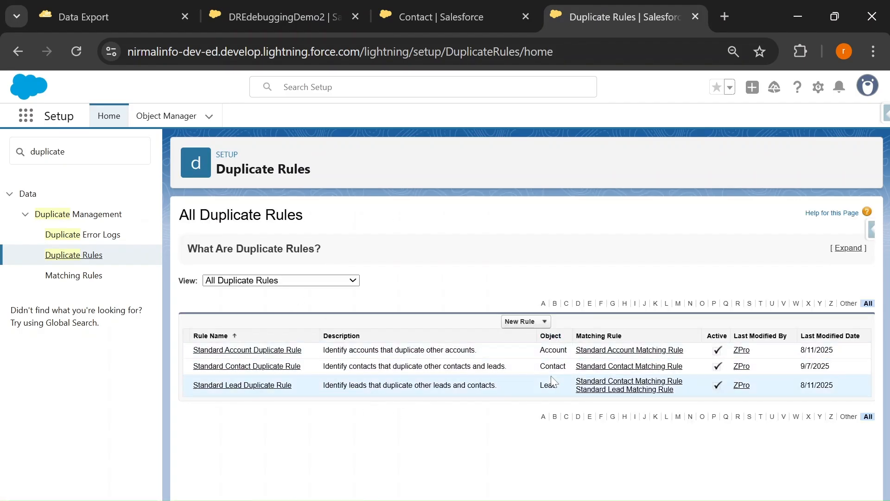
left_click(220, 367)
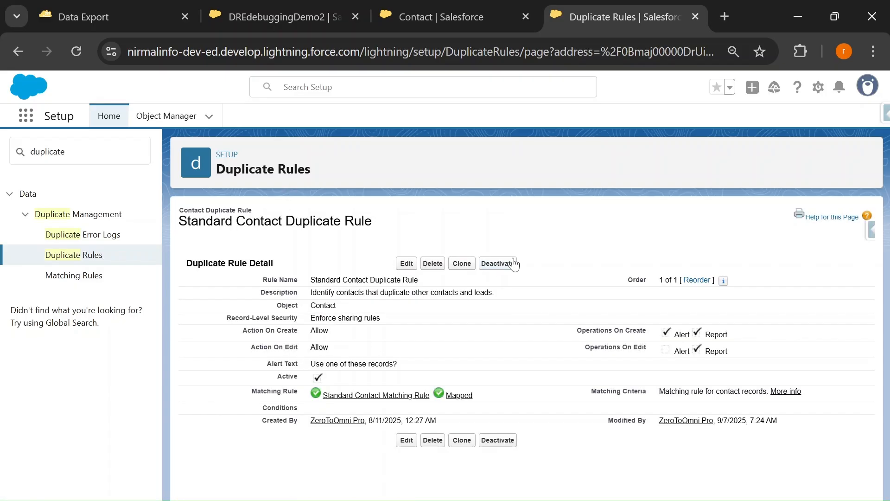
left_click(506, 265)
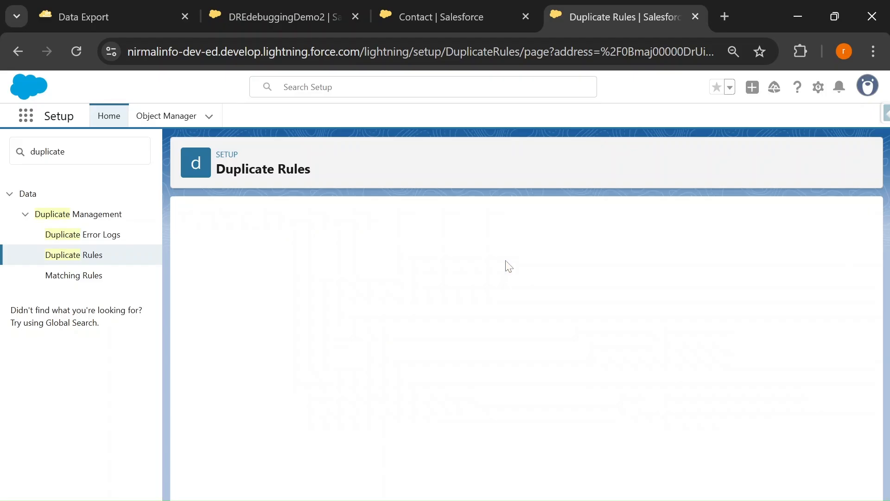
Step: Execute the DREdebuggingDemo2 preview again and rerun the contact export query to check for the DR Debug 5 record
left_click(310, 6)
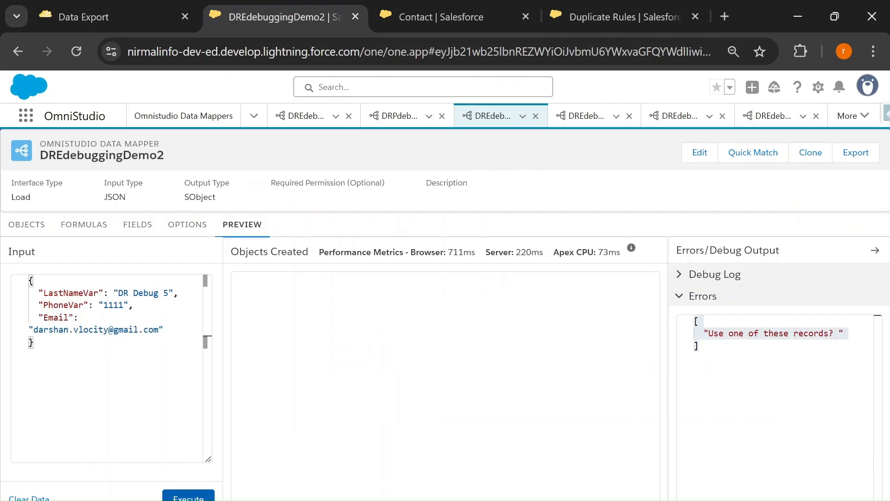
left_click(189, 497)
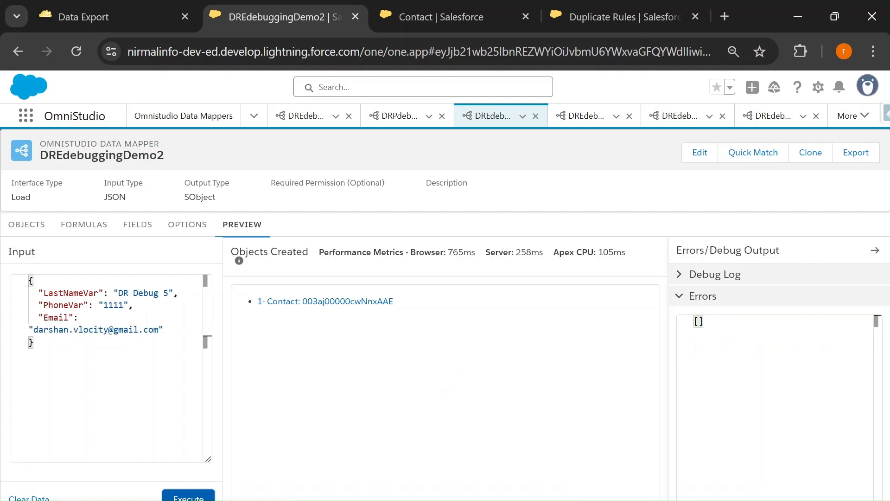
left_click_drag(123, 292, 154, 292)
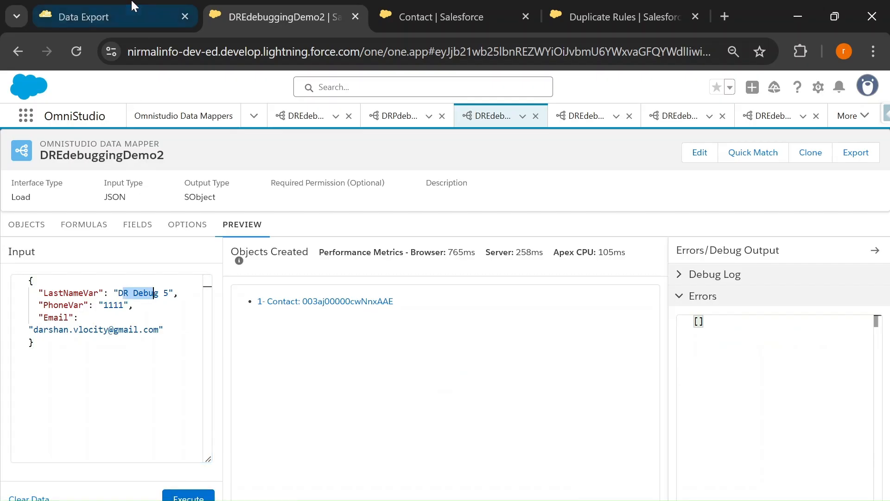
left_click(138, 14)
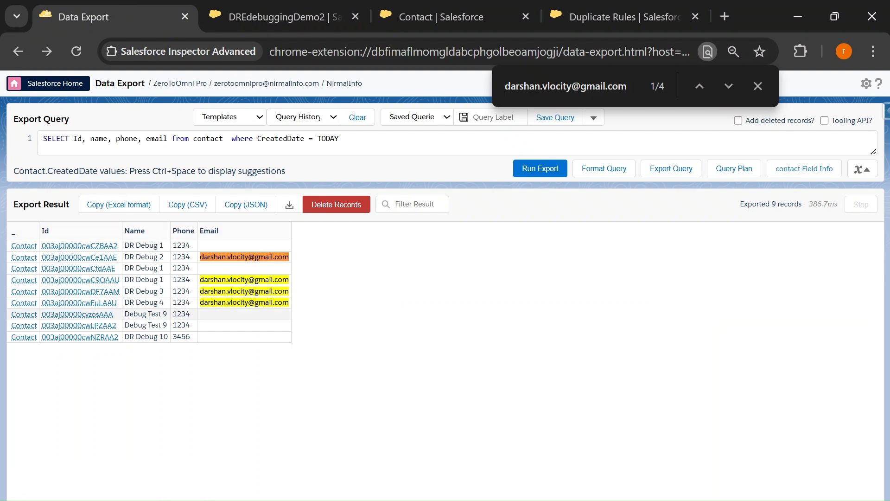
left_click(536, 169)
left_click_drag(121, 367, 299, 356)
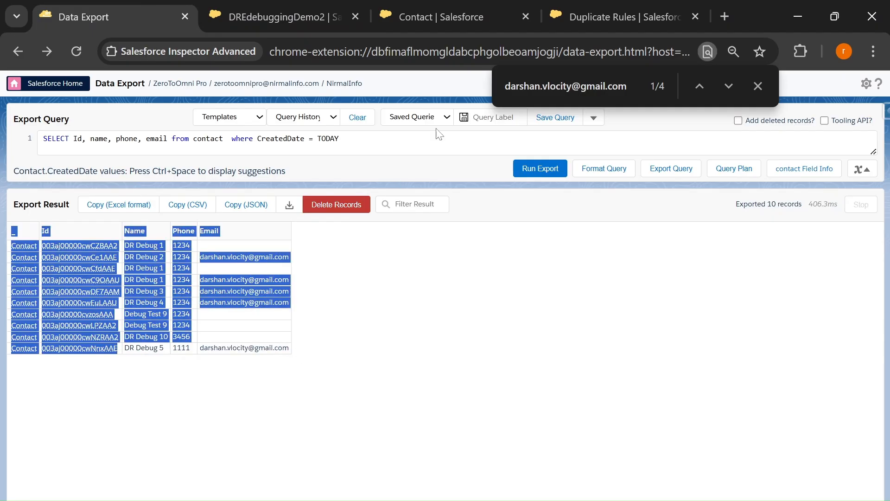
Step: Switch to the PowerPoint slide show and draw a check mark after "Use one of these records?"
left_click(599, 6)
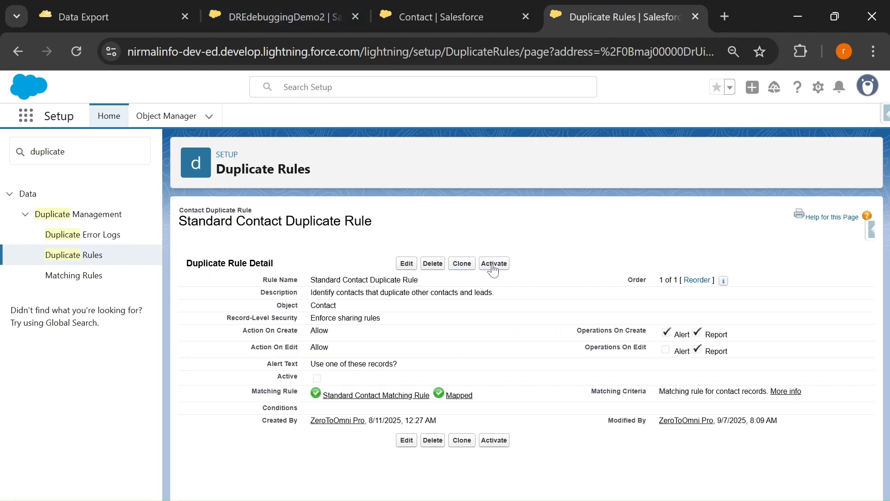
key("alt+Tab")
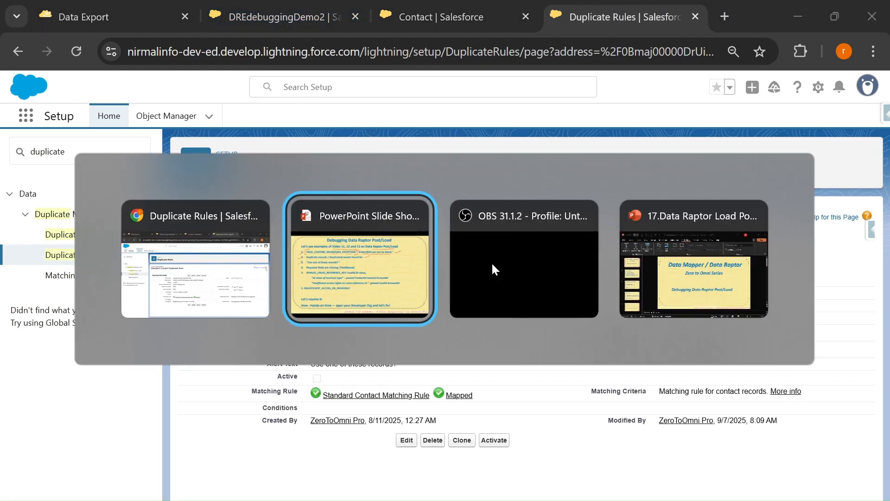
left_click(343, 226)
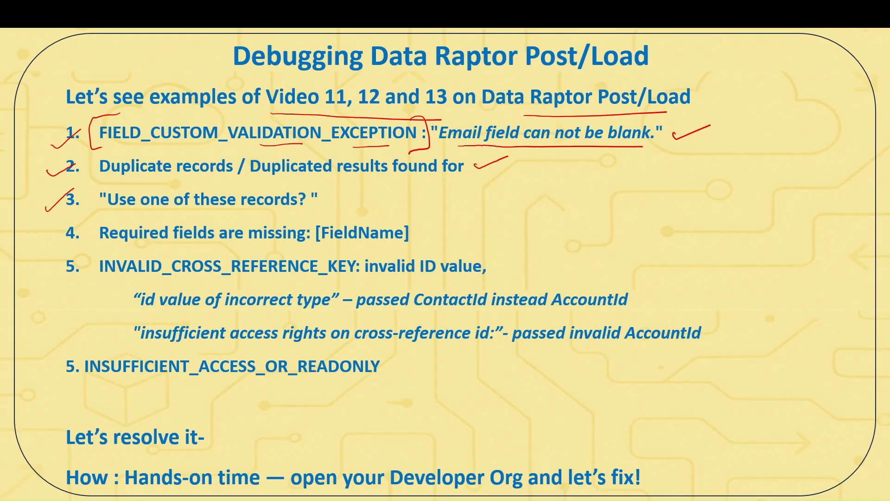
left_click_drag(331, 198, 371, 188)
key("alt+Tab")
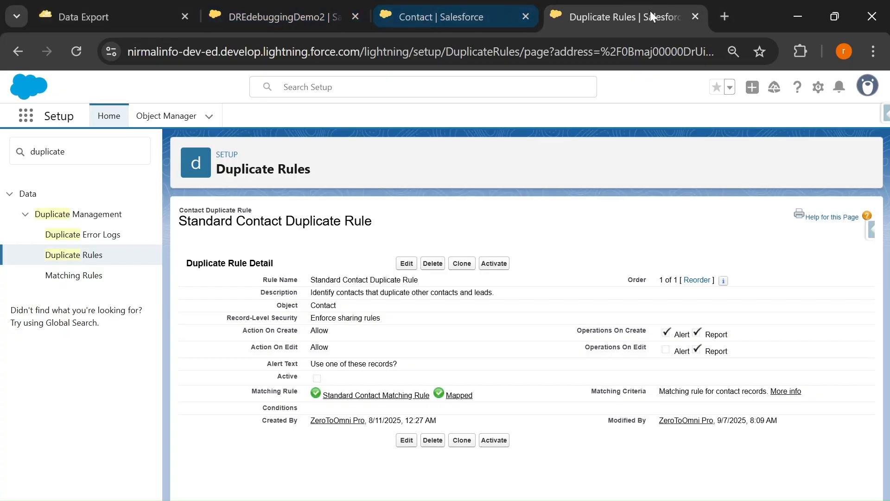
Step: Check the list of all duplicate rules, and mark item 4, "Required fields are missing: [FieldName]", on the PowerPoint slide
left_click(88, 260)
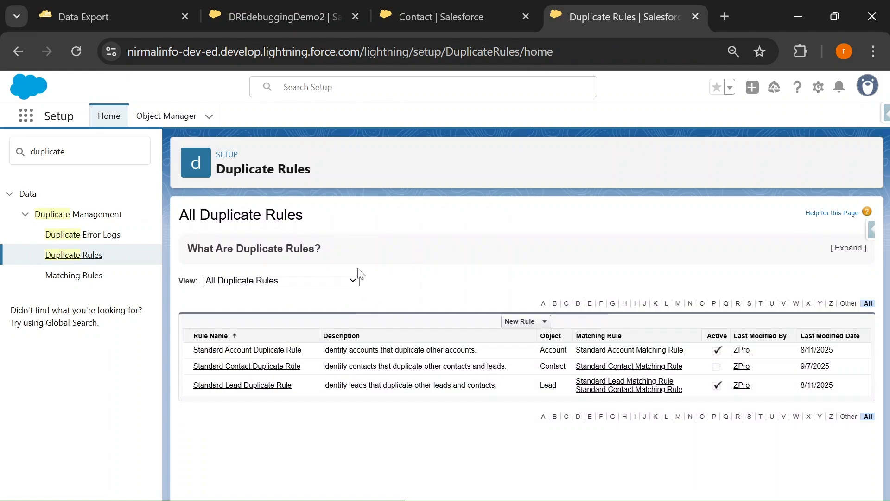
left_click(259, 14)
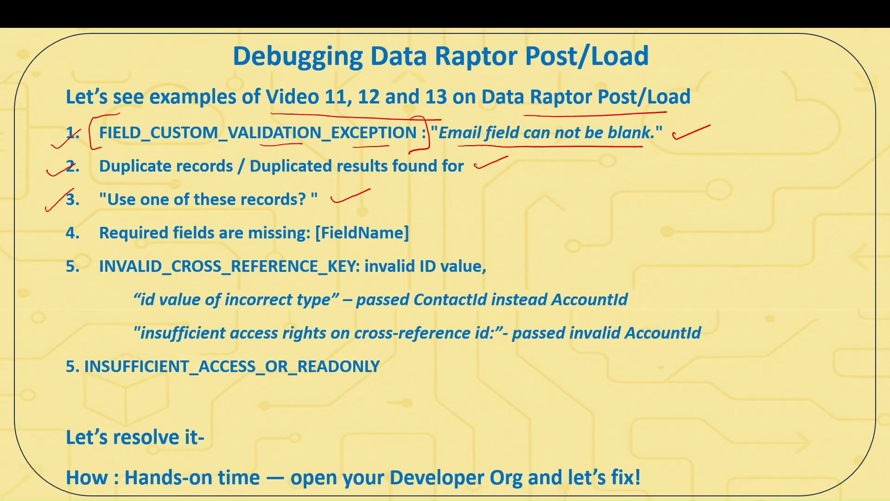
left_click_drag(59, 237, 78, 224)
left_click_drag(331, 243, 381, 247)
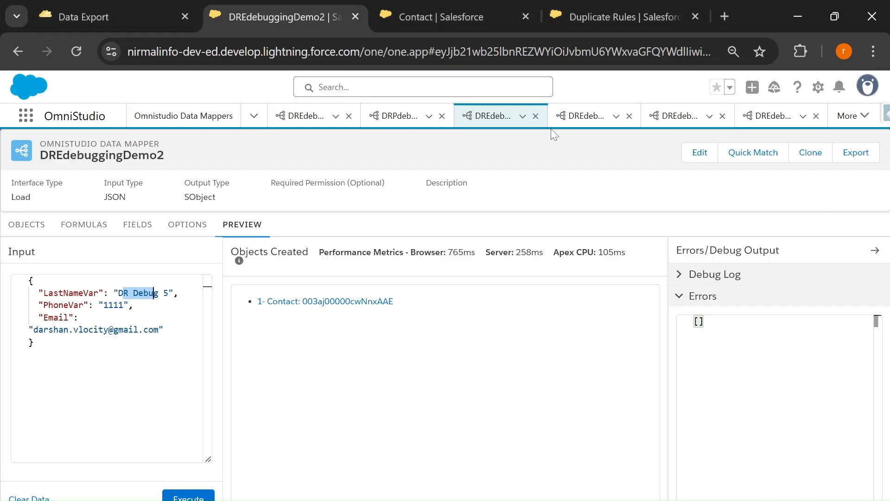
Step: Open the DREdebuggingDemo3 data mapper and review its preview error, object and field mappings
left_click(585, 116)
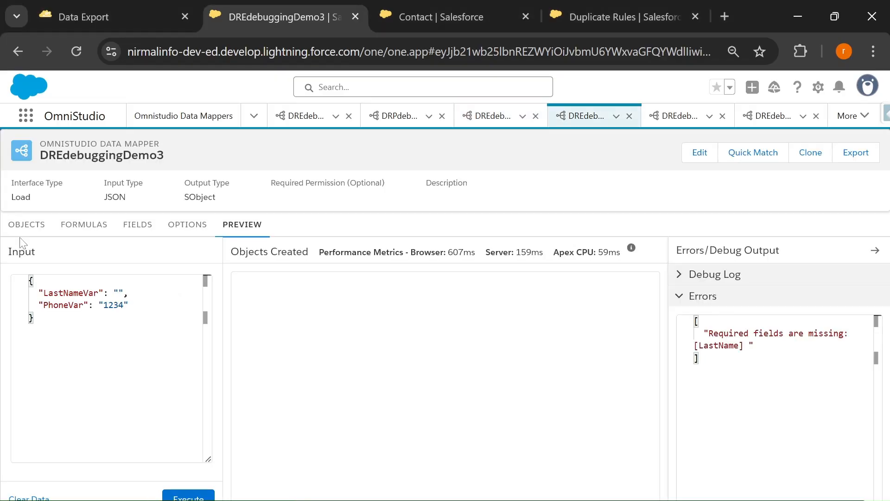
left_click(35, 232)
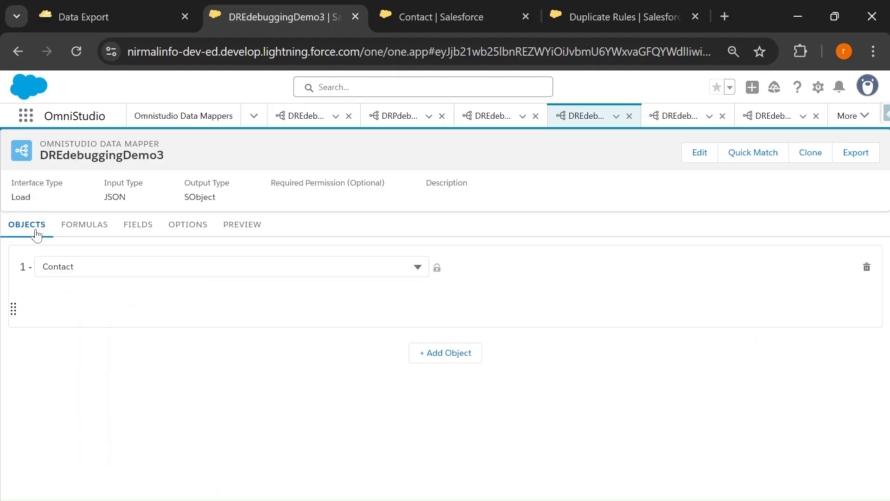
left_click(149, 227)
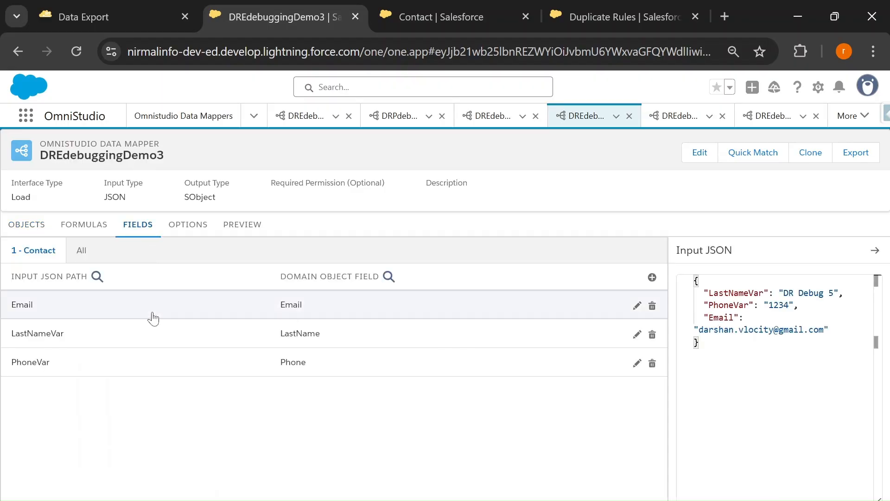
Step: Return to the DREdebuggingDemo3 preview, compare the empty LastNameVar input with the reported error, and execute it again
left_click(241, 226)
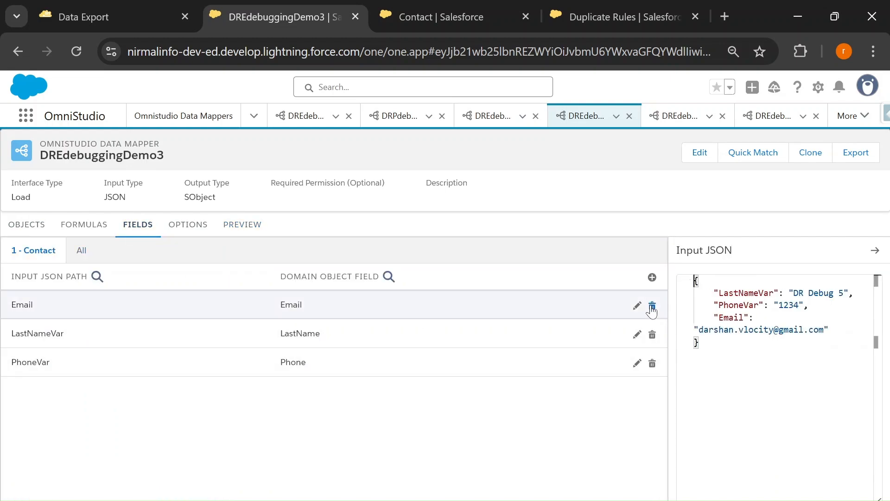
left_click(250, 230)
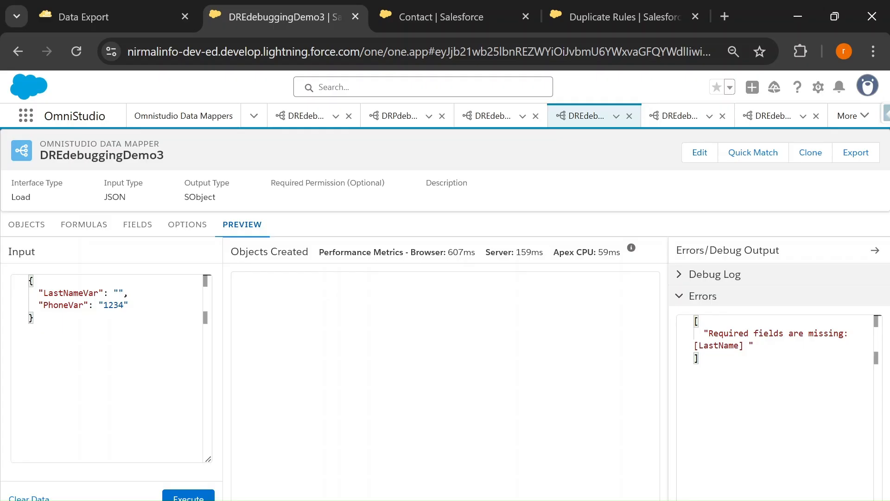
left_click(119, 292)
left_click_drag(39, 293, 124, 320)
left_click(119, 292)
left_click_drag(43, 292, 99, 292)
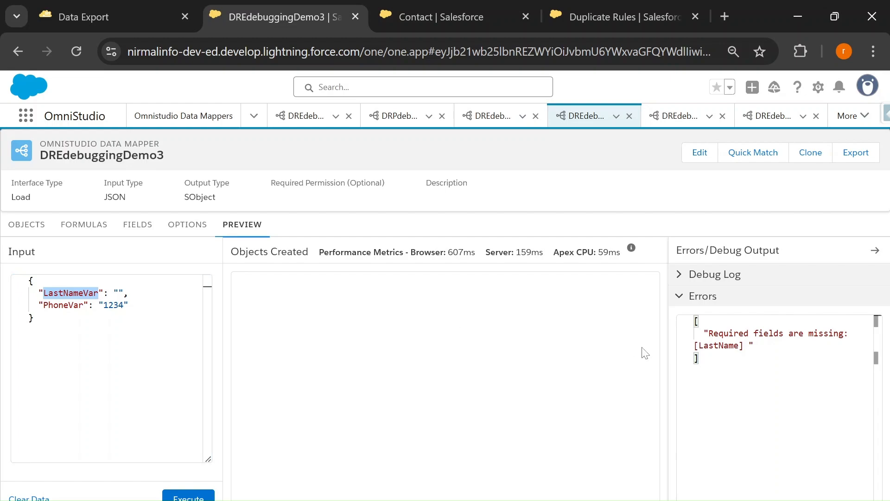
left_click_drag(754, 345, 694, 333)
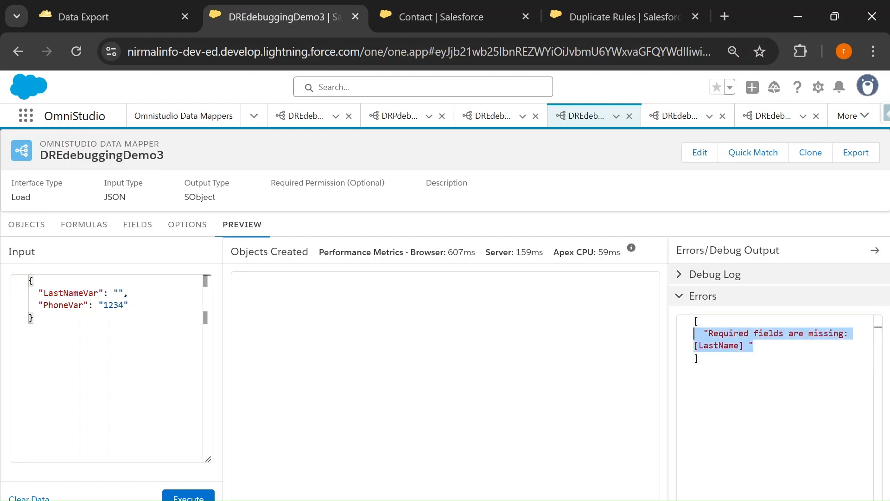
double_click(719, 345)
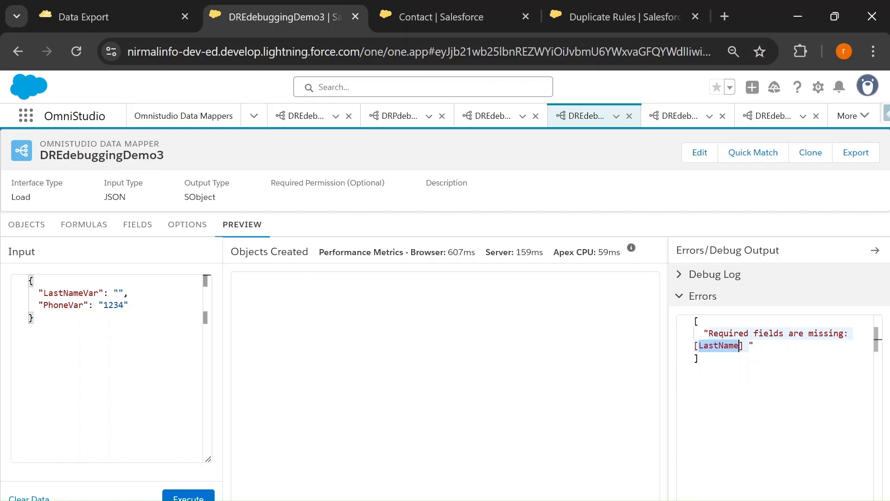
double_click(99, 293)
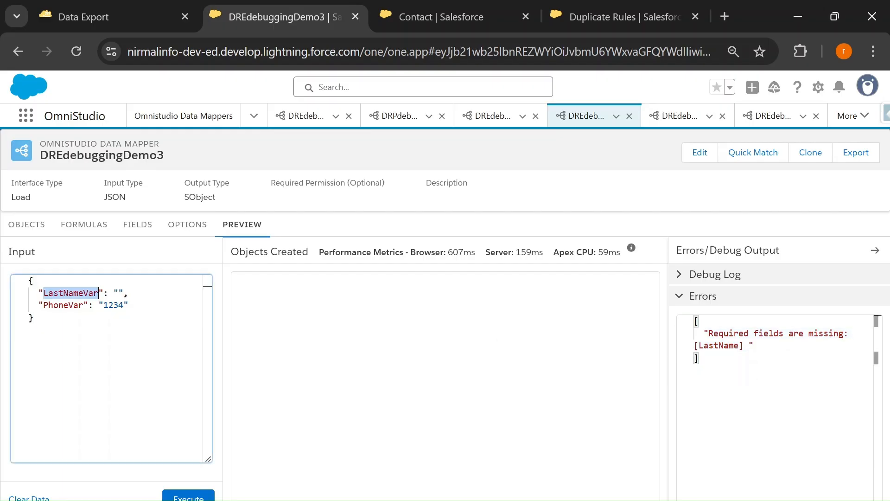
left_click(190, 494)
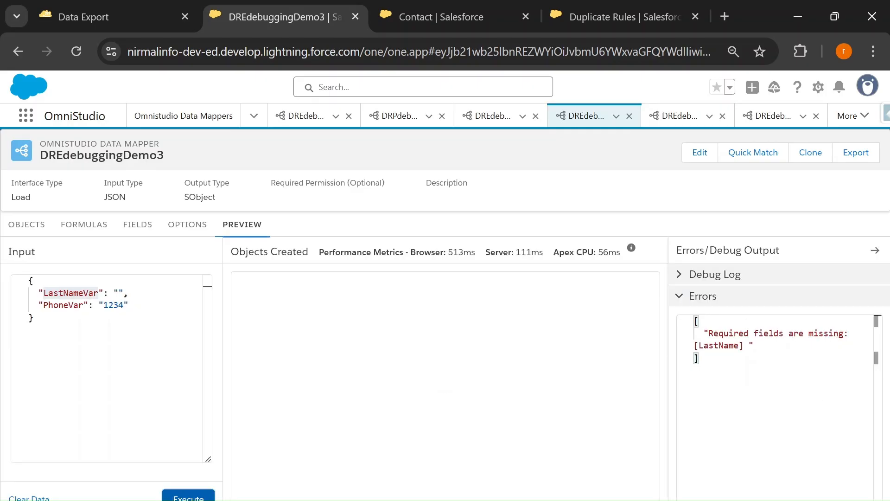
Step: Set LastNameVar to "Test Contact" in the DREdebuggingDemo3 preview input and execute it
left_click(120, 292)
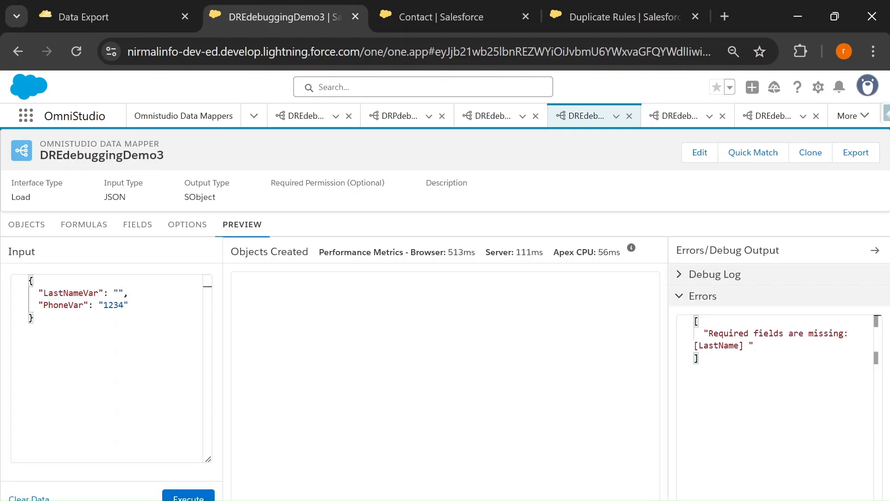
type("Test Contact")
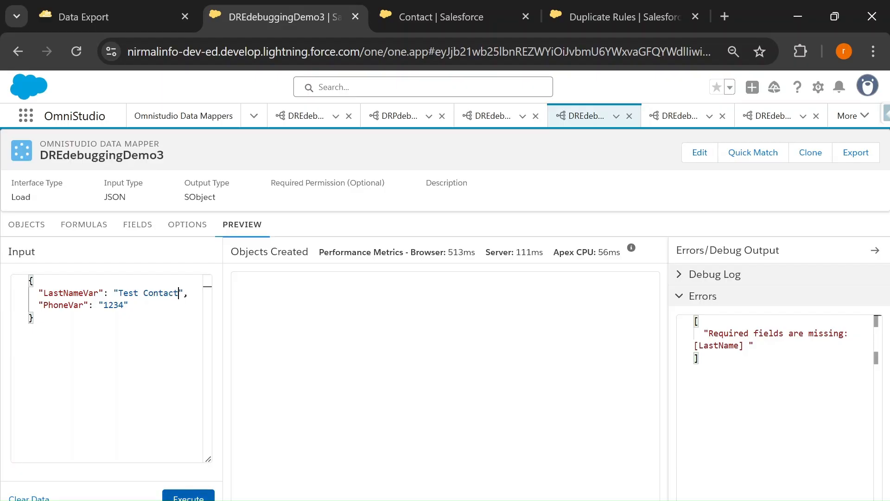
left_click(190, 497)
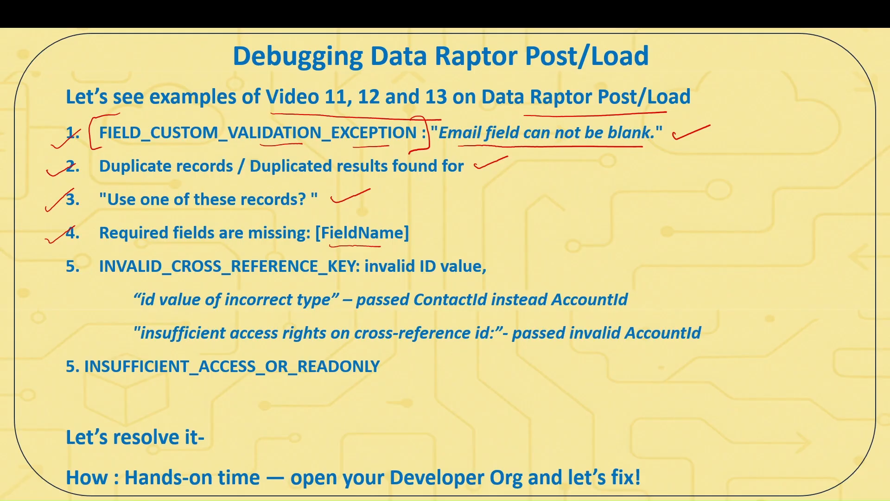
Step: On the PowerPoint slide, mark item 5, INVALID_CROSS_REFERENCE_KEY, with a check mark and underline "invalid ID value"
left_click_drag(37, 278, 83, 251)
left_click_drag(390, 284, 457, 282)
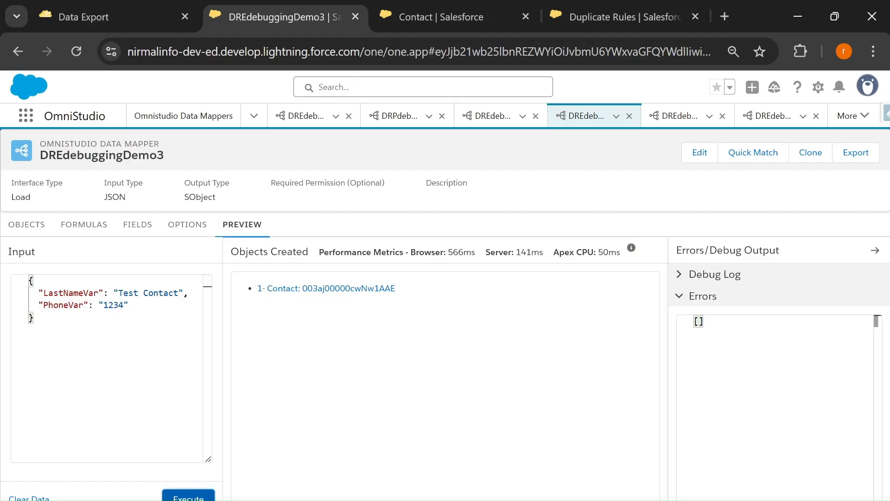
Step: Open the DREdebuggingDemo4 data mapper and review its objects and field mappings, including the details of the AccountIdVar mapping
left_click(678, 116)
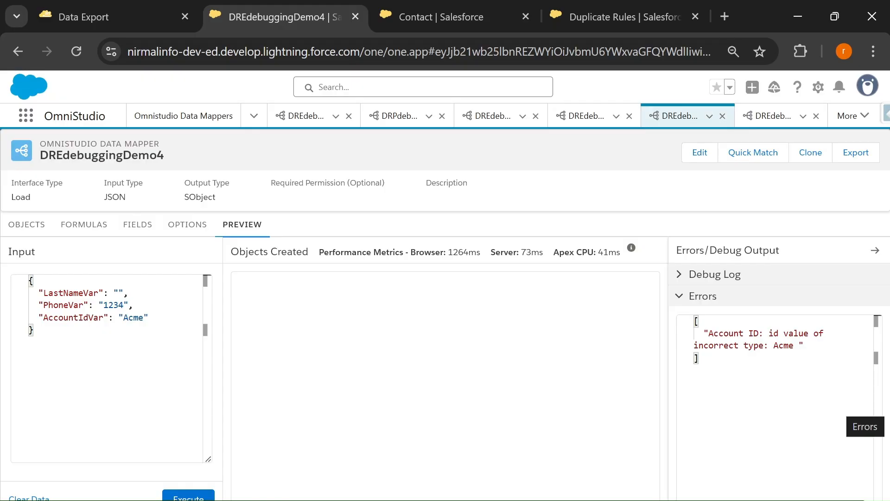
left_click(26, 225)
left_click(147, 235)
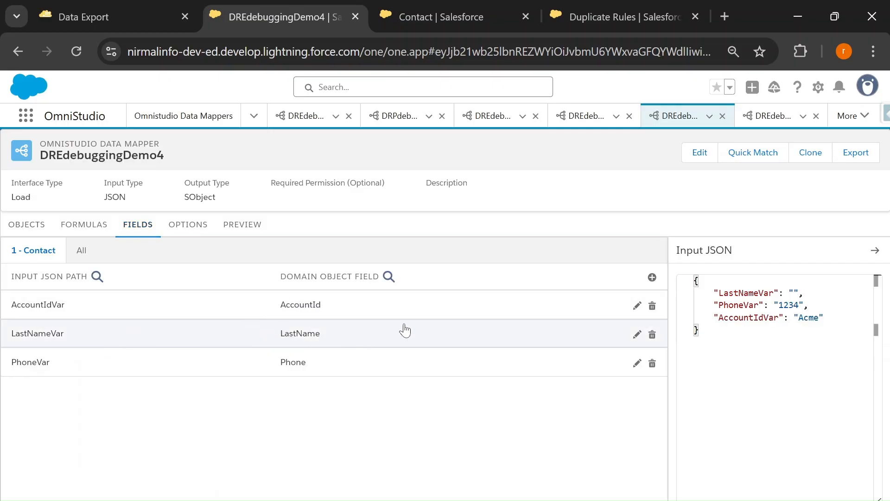
left_click(358, 306)
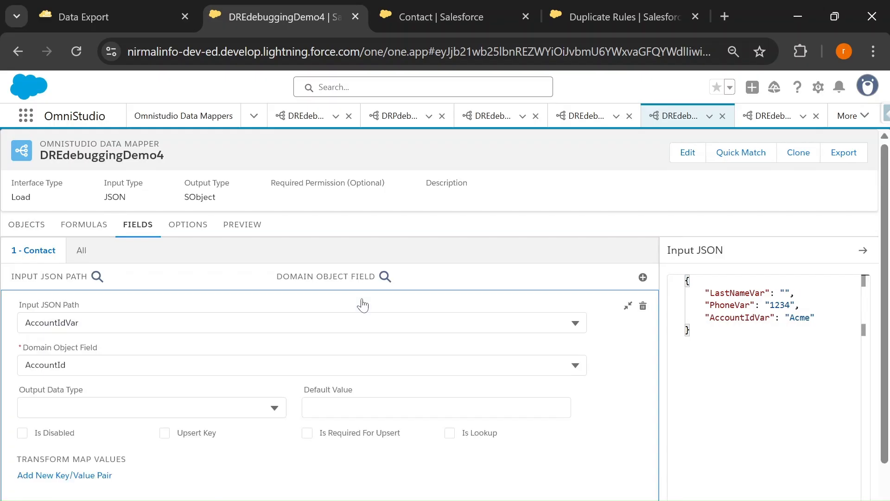
Step: In the DREdebuggingDemo4 preview input, set LastNameVar to "Test Contact5" and PhoneVar to "1111"
left_click(242, 224)
left_click(119, 292)
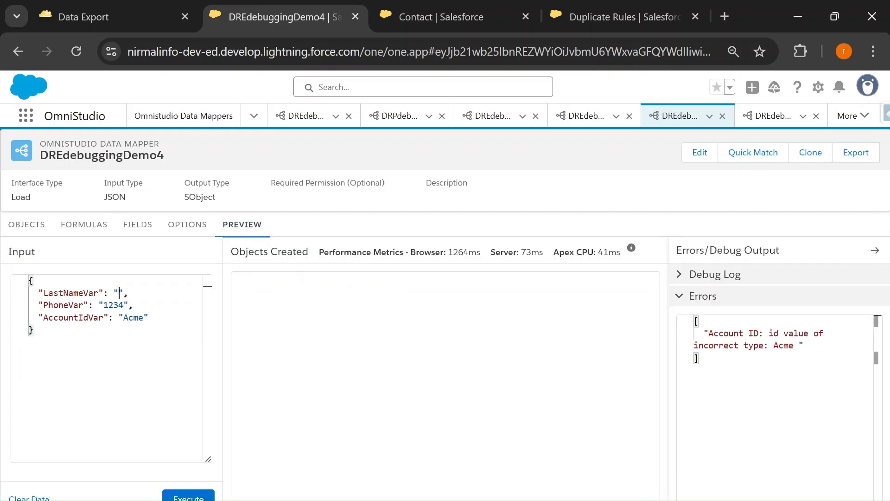
type("Test Contact5")
double_click(114, 305)
type("1111")
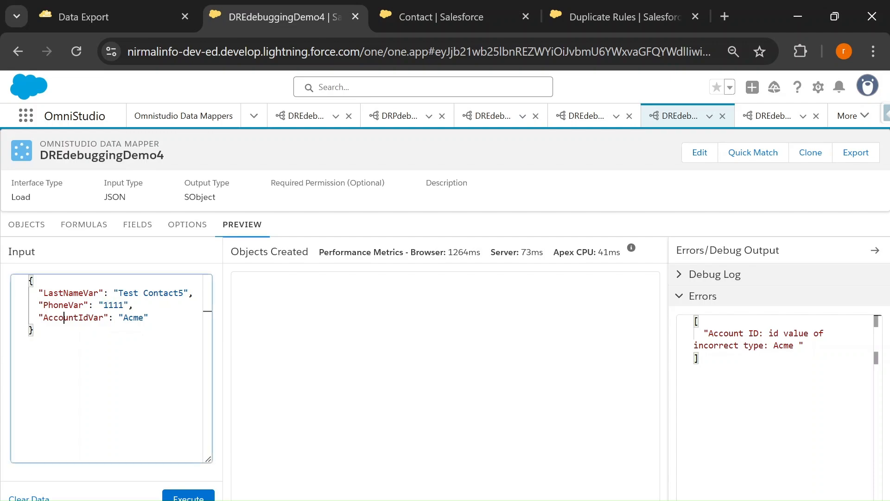
Step: Check the AccountIdVar field mapping, execute the preview with AccountIdVar set to "Acme", and examine the resulting error
double_click(103, 317)
left_click(138, 225)
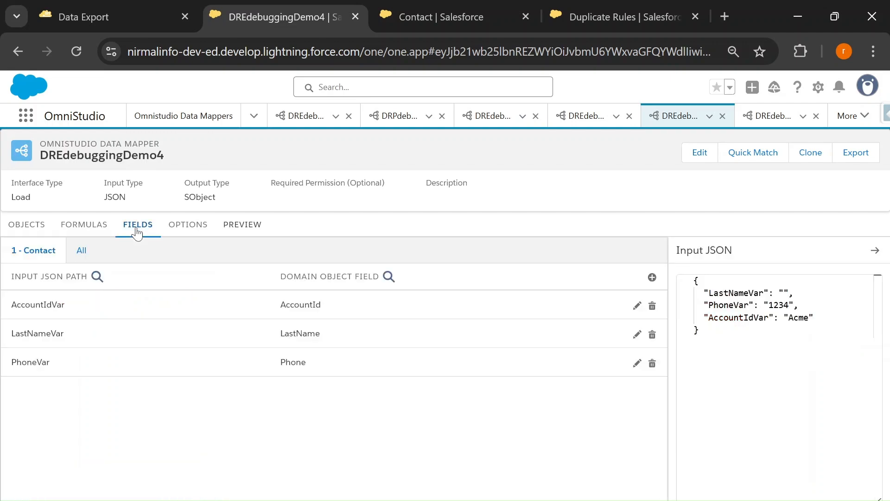
left_click(255, 225)
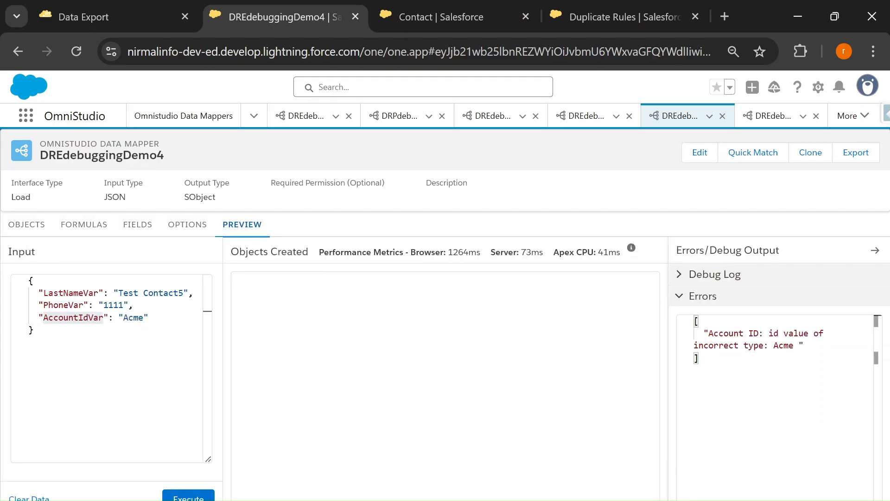
double_click(144, 317)
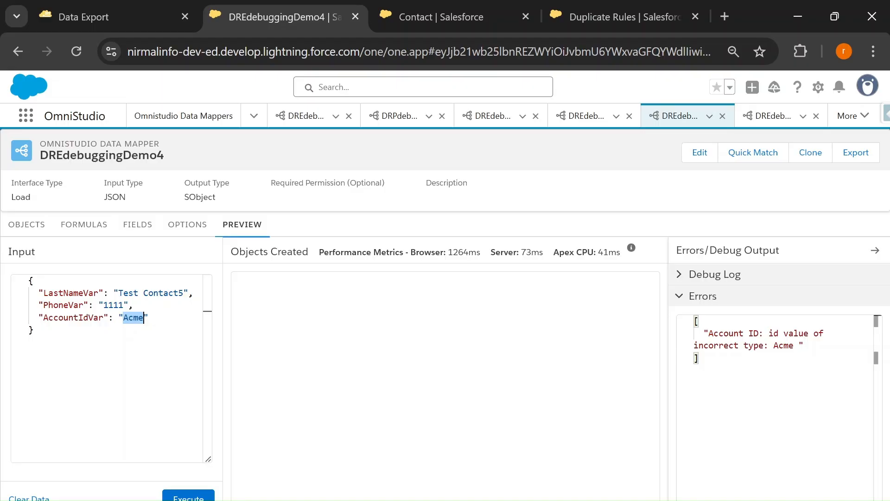
double_click(74, 318)
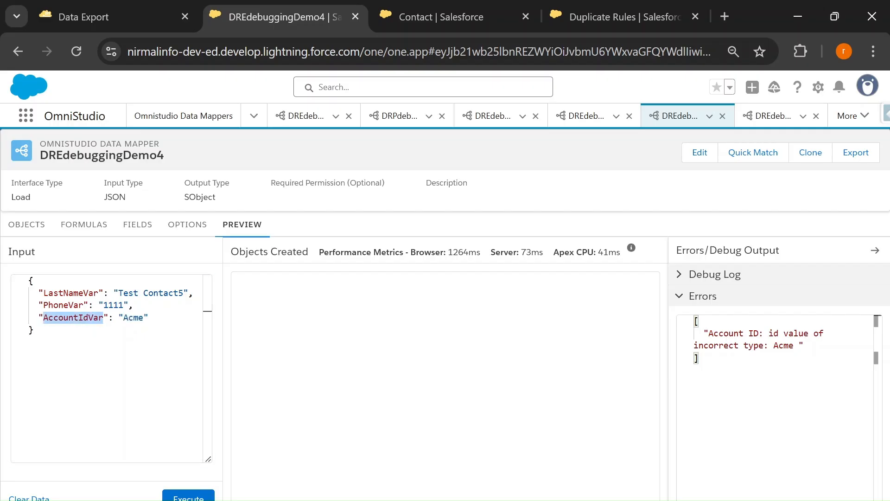
left_click(188, 496)
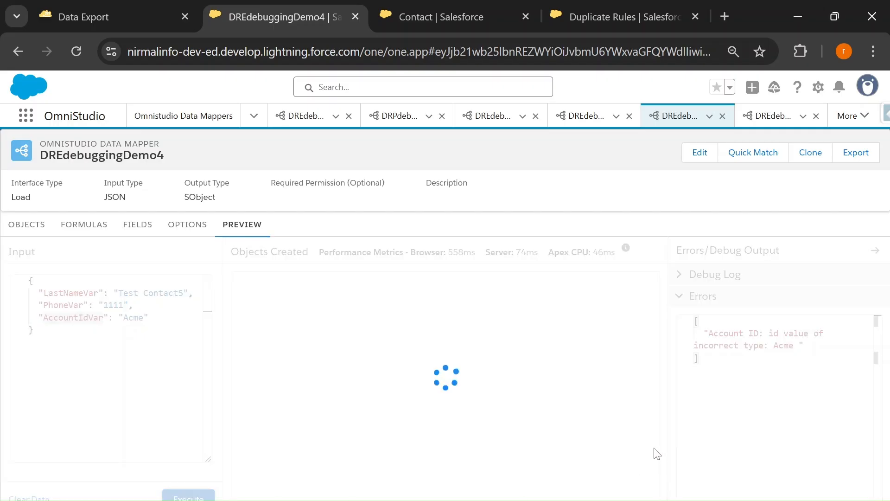
left_click_drag(803, 345, 708, 333)
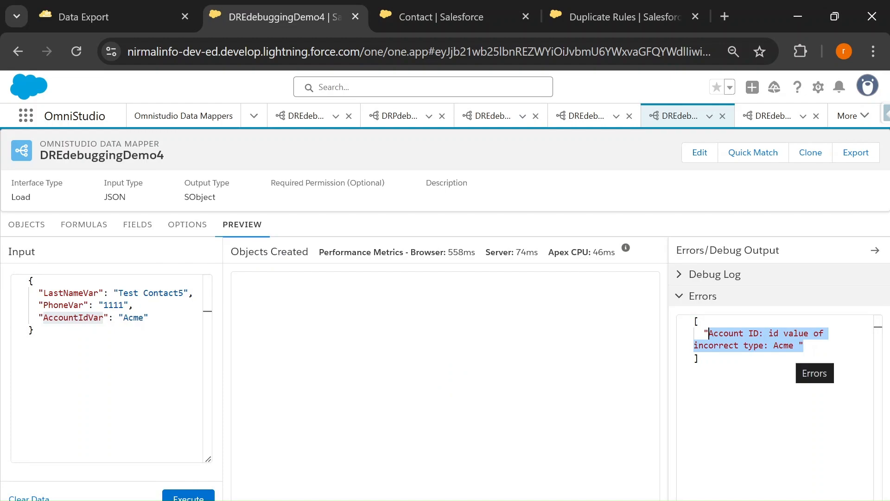
double_click(133, 317)
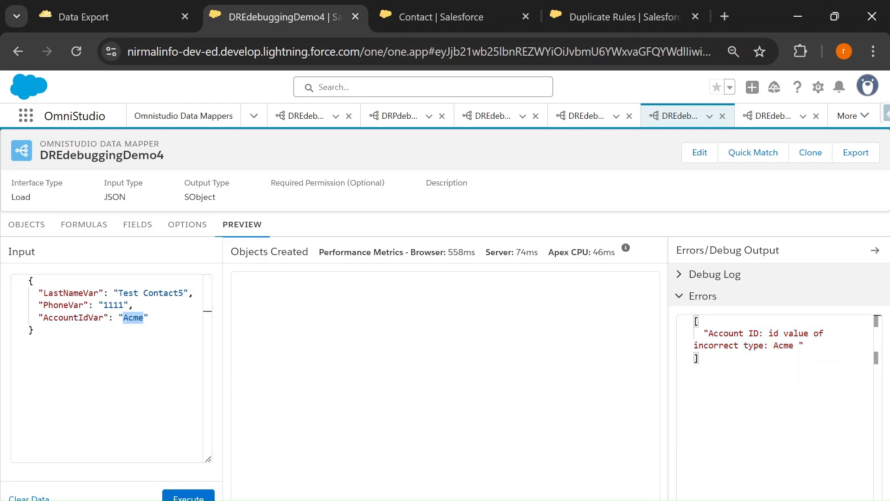
Step: In Data Export, add AccountId to the fields of the contact query filtered by CreatedDate = TODAY and run it
left_click(113, 8)
left_click(429, 302)
left_click(170, 139)
type(", name, phone, email, account from contact  where CreatedDate = TODAY")
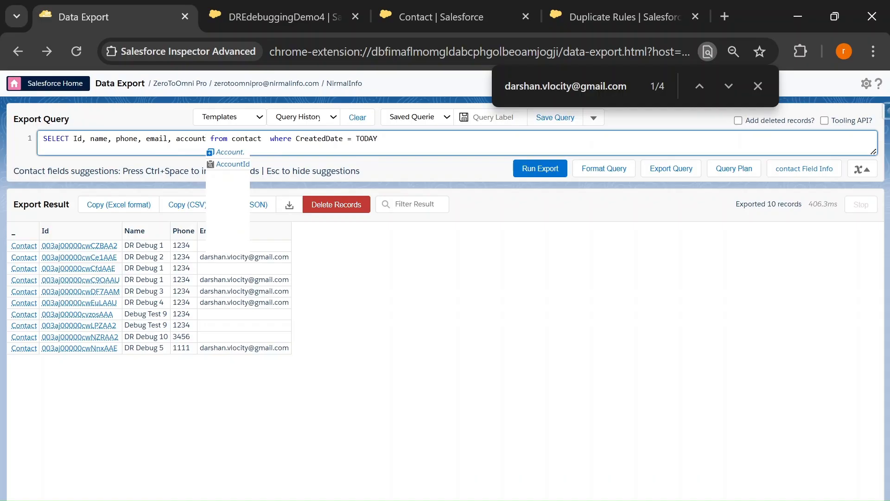
left_click(232, 164)
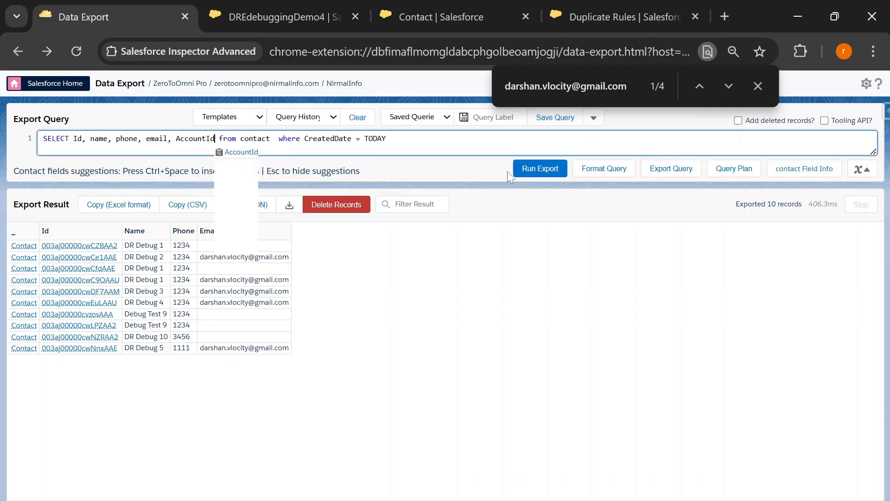
left_click(538, 168)
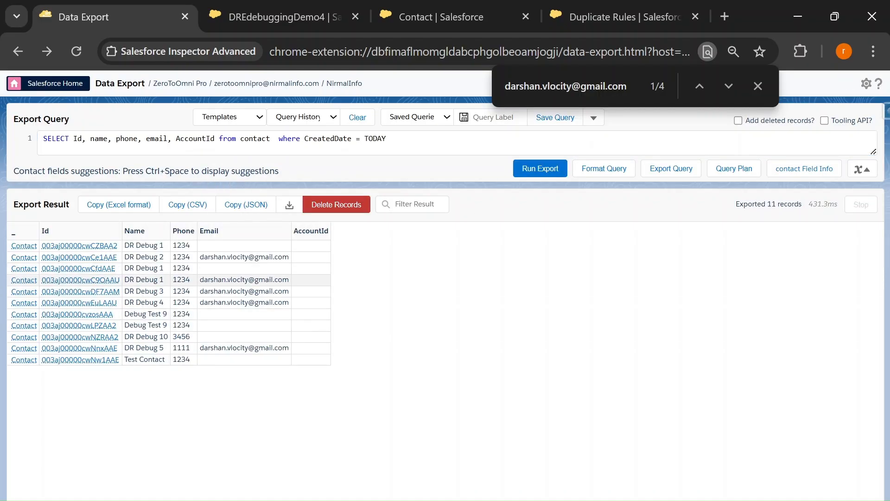
Step: Remove the CreatedDate filter from the contact query, run it, and copy the AccountId of the first contact
left_click_drag(279, 139, 390, 139)
key("BackSpace")
left_click(629, 169)
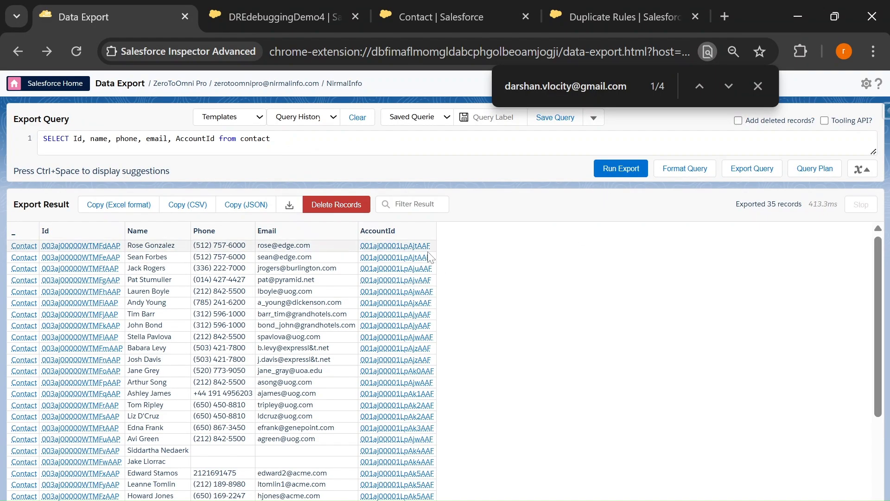
left_click_drag(433, 245, 360, 246)
key("ctrl+c")
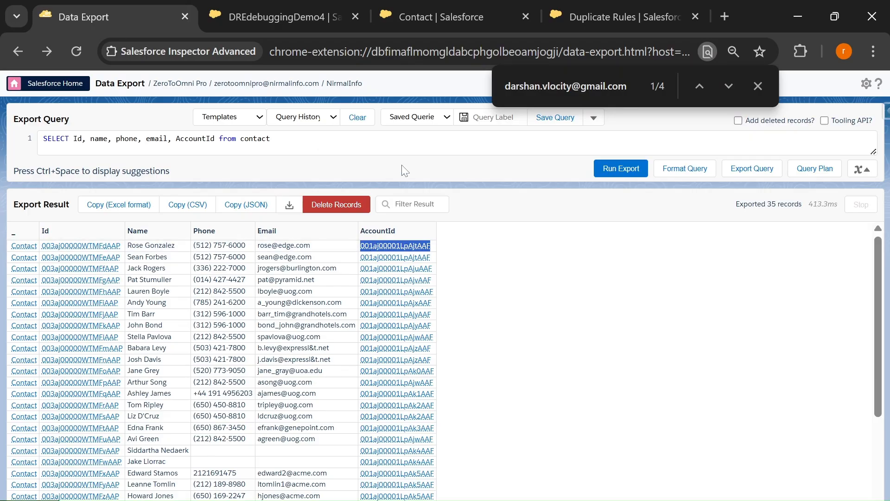
Step: Restore "where CreatedDate = TODAY" at the end of the contact query and run the export
left_click(279, 139)
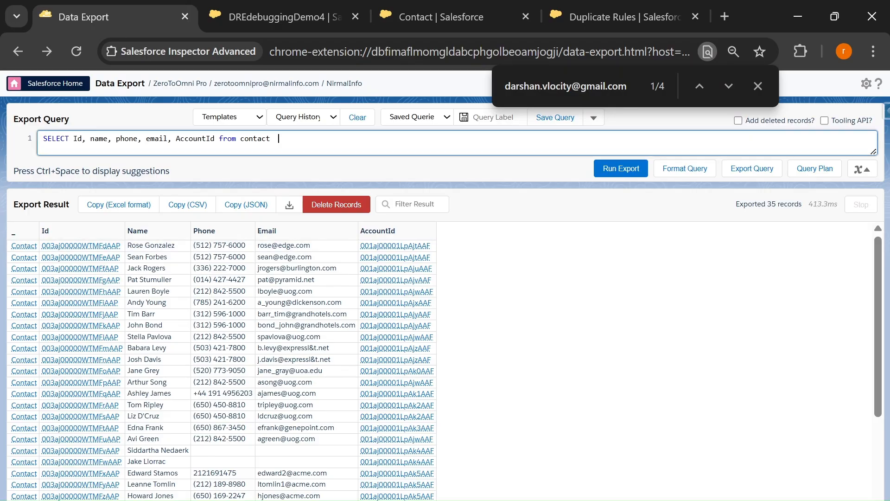
type("where CreatedDate = TODAY")
left_click(215, 139)
left_click(538, 170)
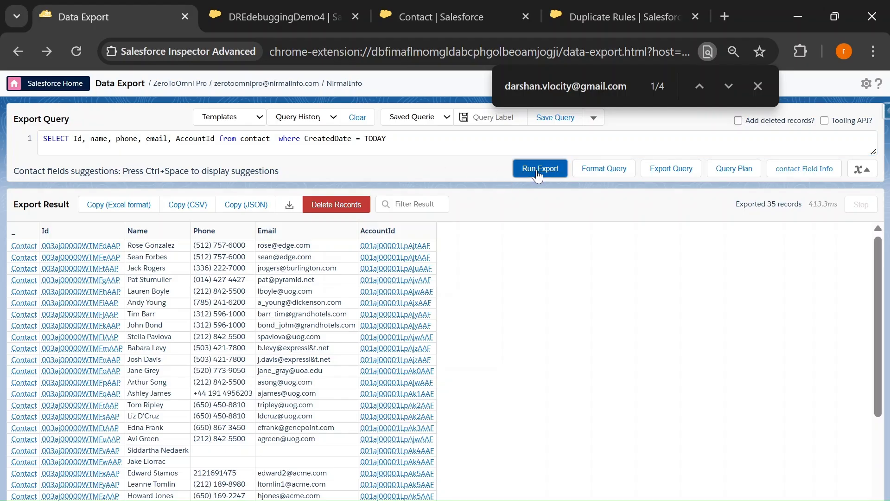
Step: Replace "Acme" in AccountIdVar with the copied account ID in the DREdebuggingDemo4 preview and execute it
left_click(278, 17)
key("ctrl+v")
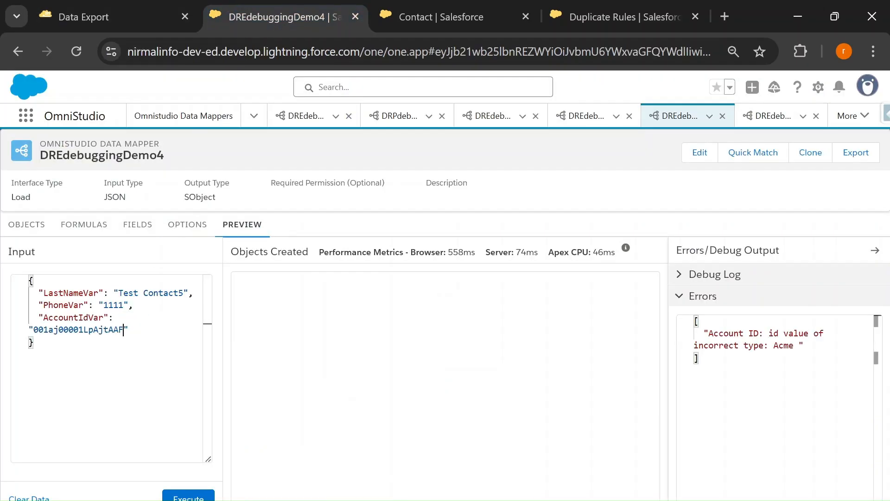
left_click(190, 497)
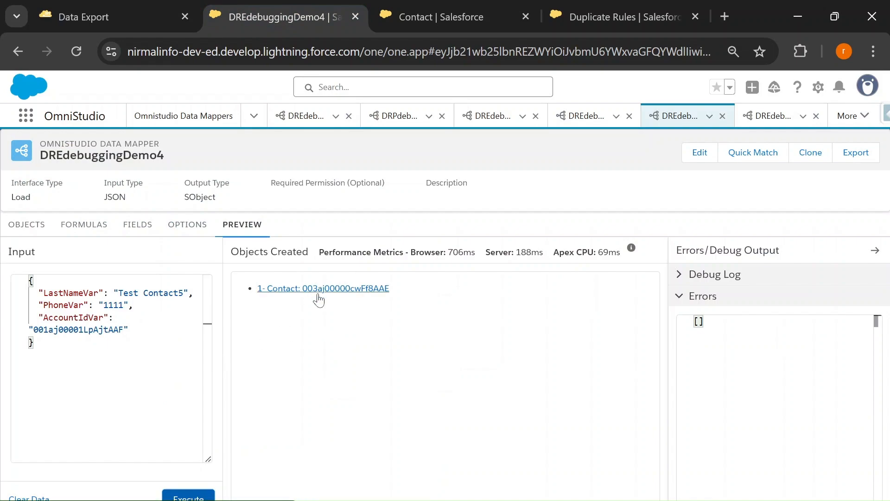
Step: Rerun the contact export query to check the Test Contact5 record and its AccountId, and return to DREdebuggingDemo4
left_click(159, 21)
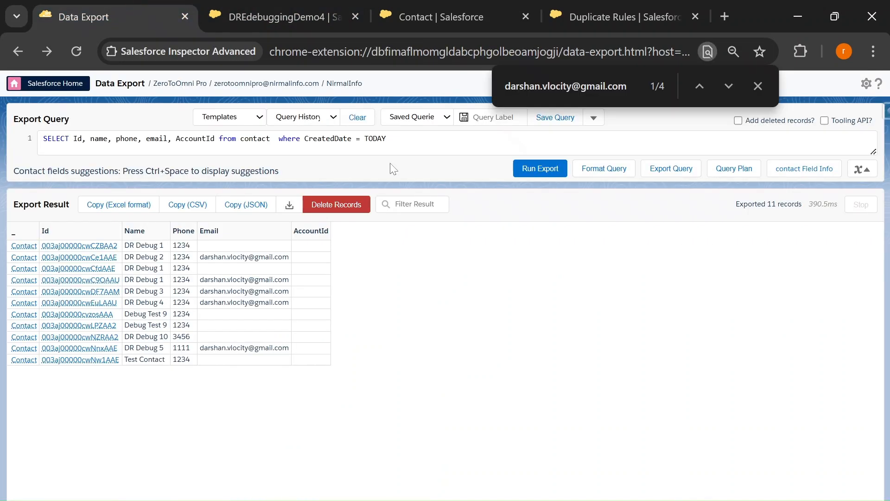
left_click(534, 167)
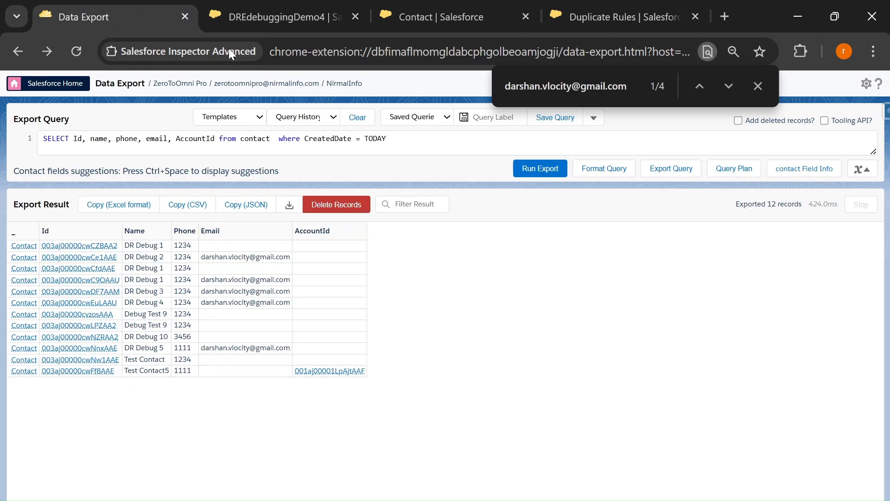
left_click(246, 10)
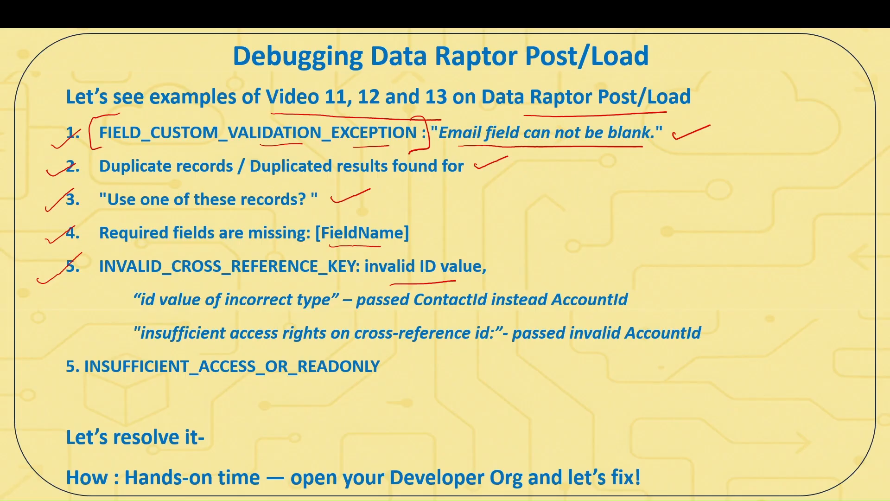
Step: Copy the account ID from AccountIdVar in the DREdebuggingDemo4 preview input and return to DREdebuggingDemo5
left_click_drag(639, 299, 674, 288)
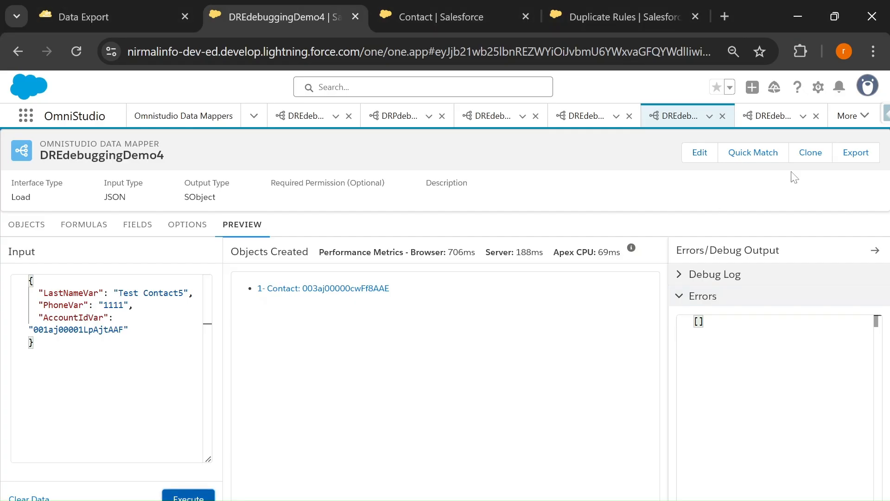
left_click(772, 116)
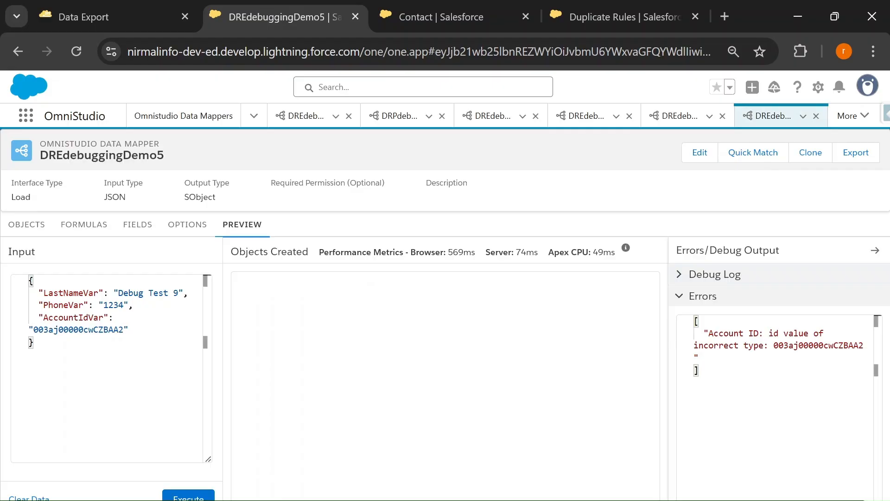
left_click(672, 116)
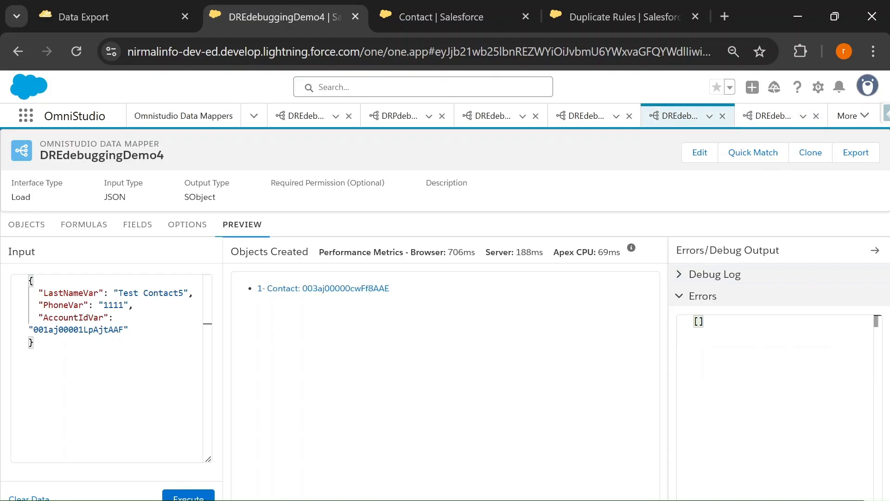
left_click_drag(33, 329, 123, 329)
key("ctrl+c")
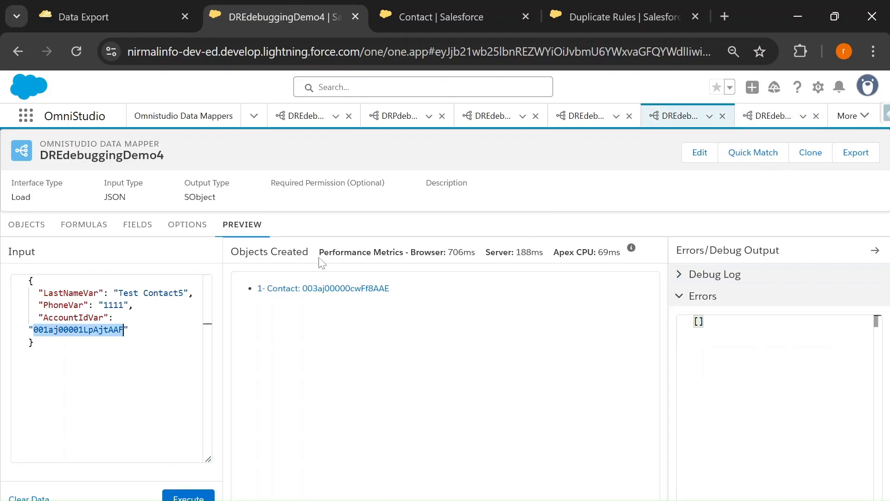
left_click(775, 116)
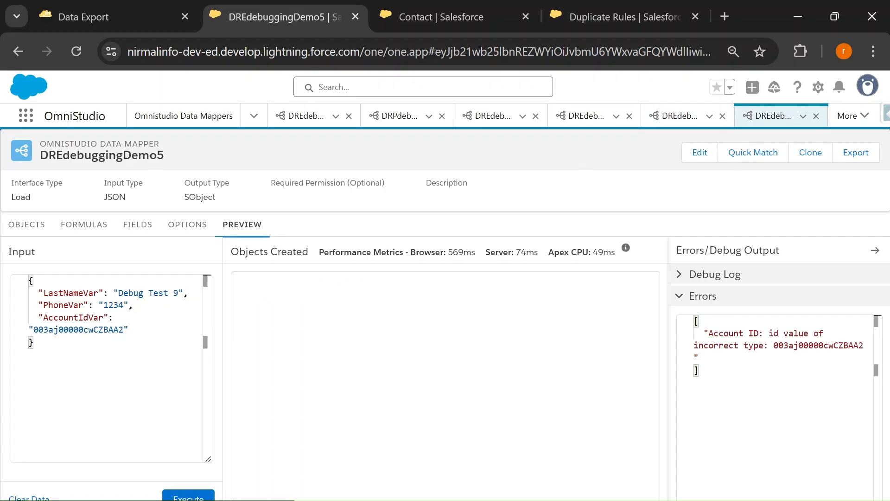
Step: Check the DREdebuggingDemo5 field mappings, execute its preview with the contact ID in AccountIdVar, and compare the returned error with that ID
double_click(77, 329)
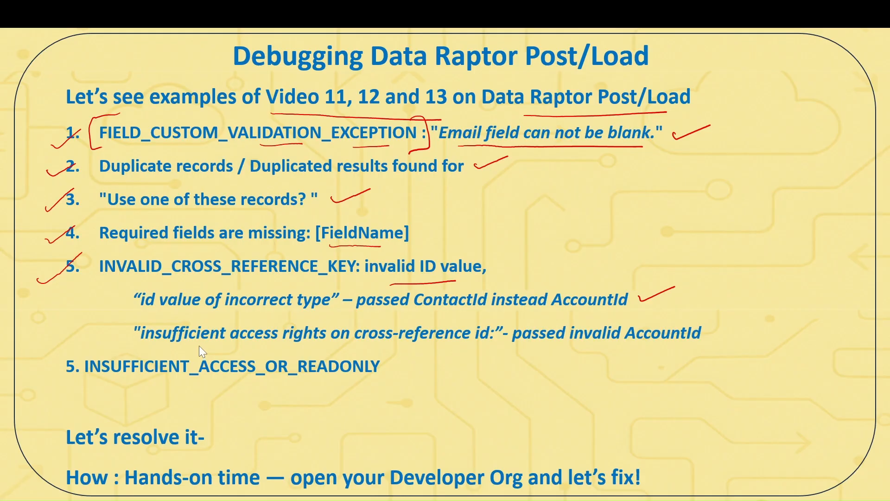
left_click_drag(438, 314, 462, 310)
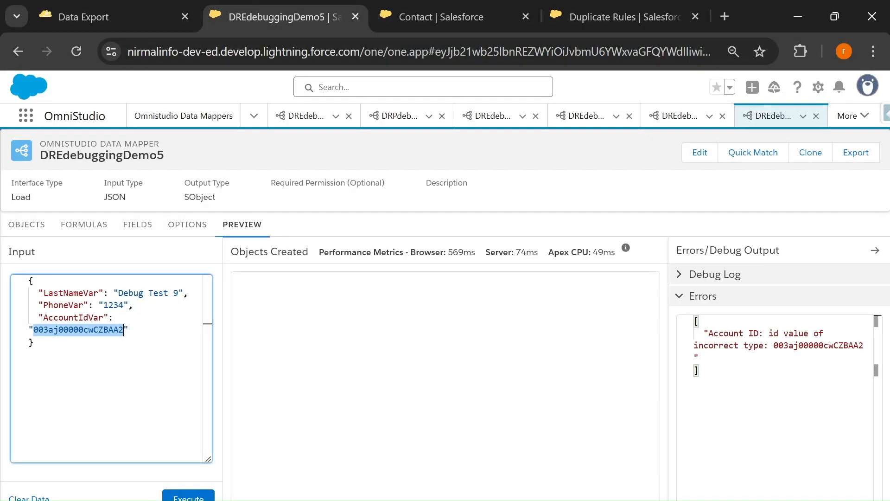
left_click(129, 227)
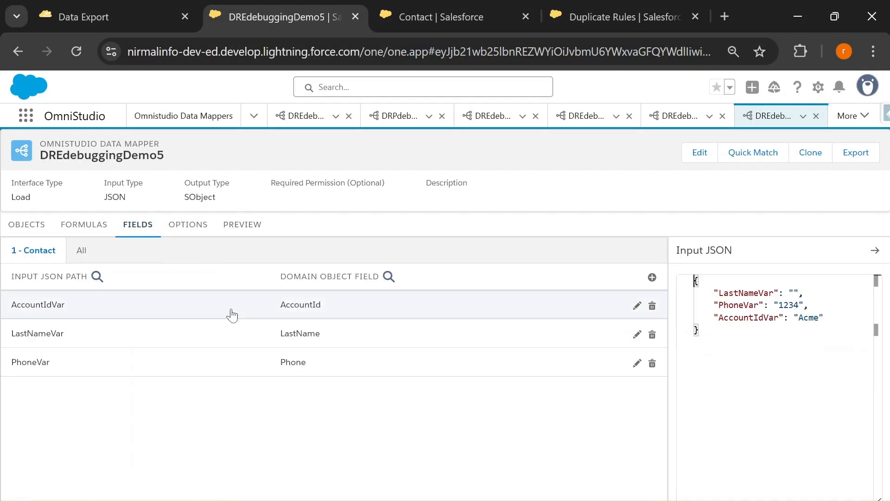
left_click(252, 226)
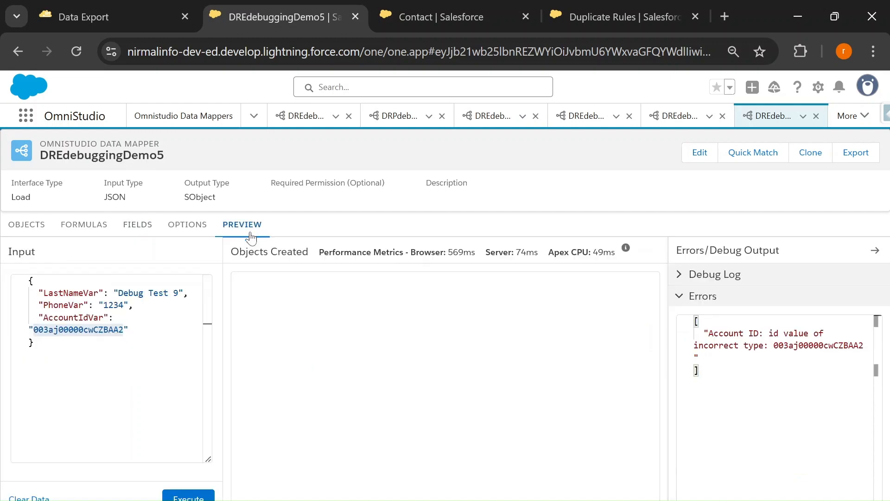
left_click(195, 496)
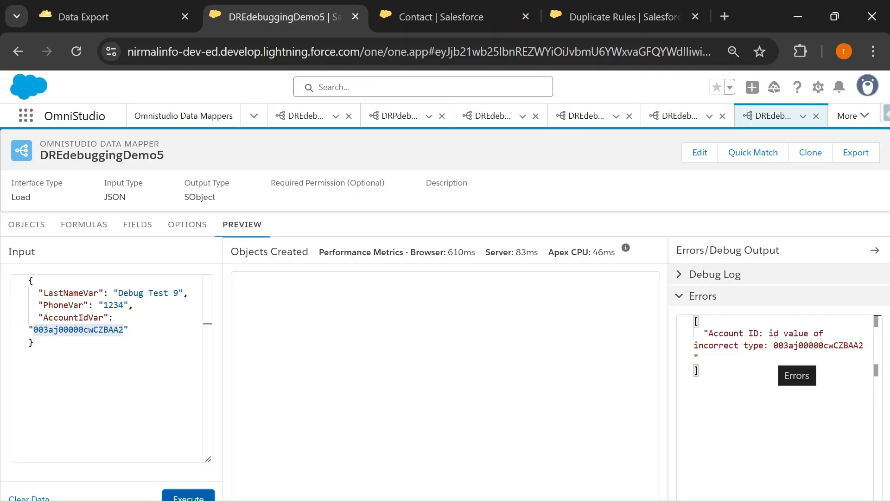
triple_click(805, 333)
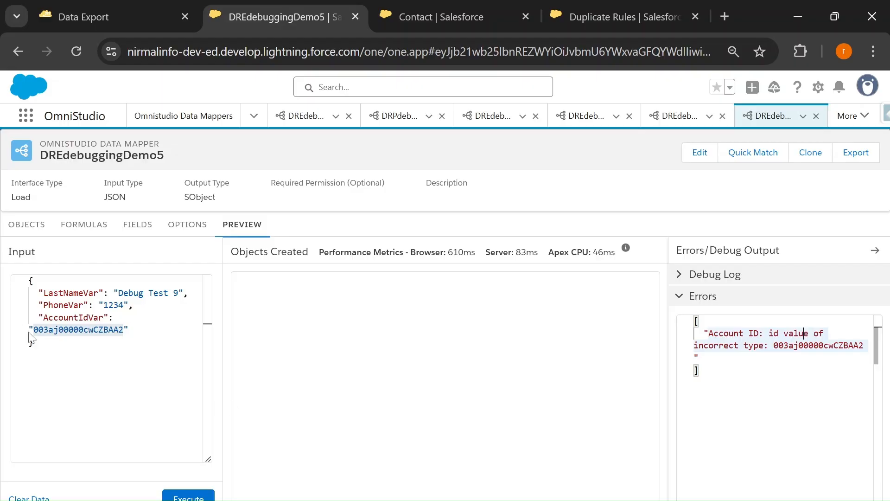
left_click_drag(33, 329, 123, 329)
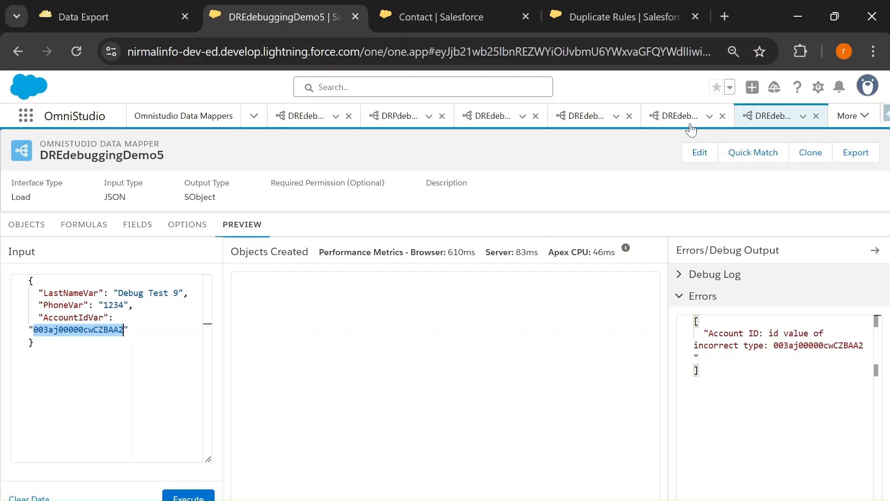
Step: Execute the DREdebuggingDemo4 preview again with the valid account ID for Test Contact5
left_click(682, 117)
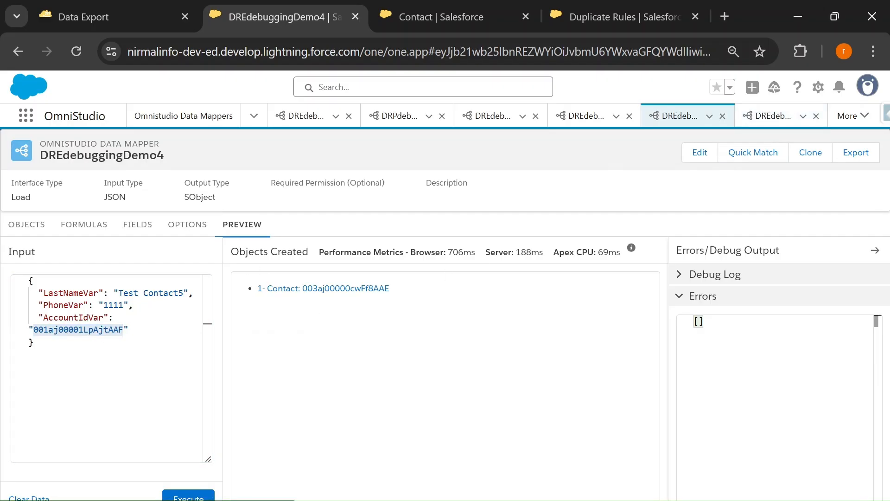
left_click(124, 330)
left_click(185, 495)
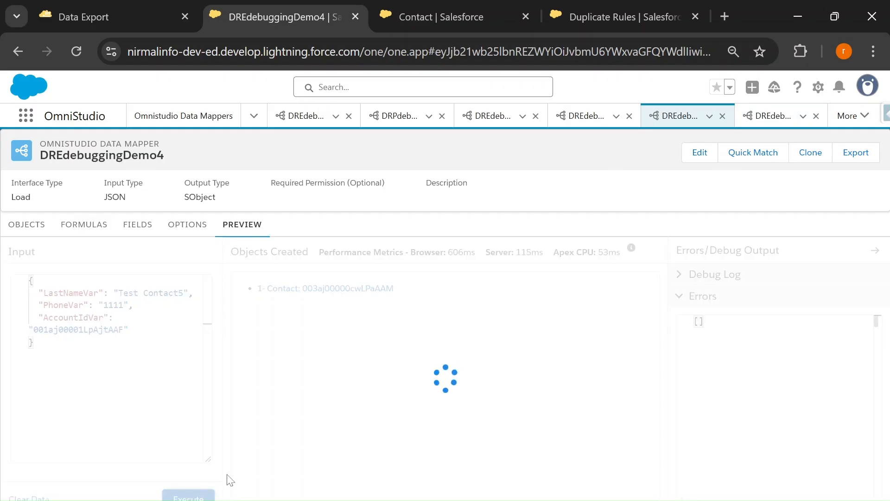
Step: Replace the contact ID in AccountIdVar with the copied account ID in the DREdebuggingDemo5 preview and execute it
left_click(773, 115)
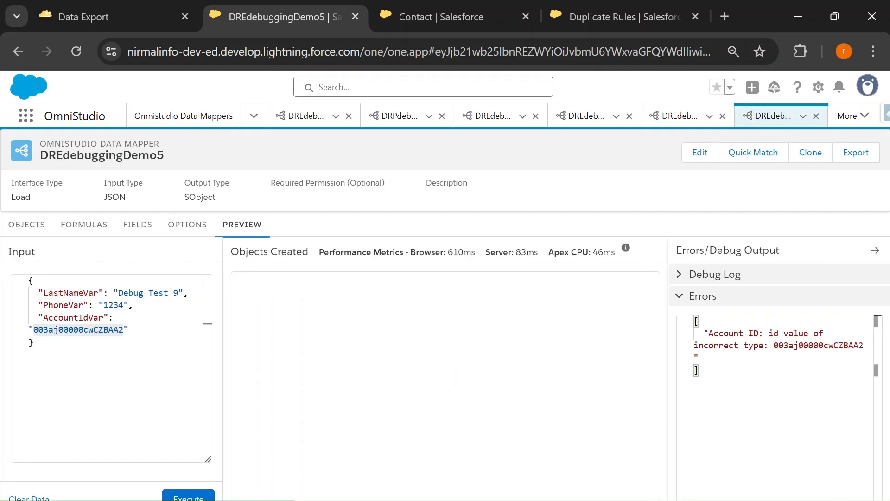
double_click(78, 329)
key("ctrl+v")
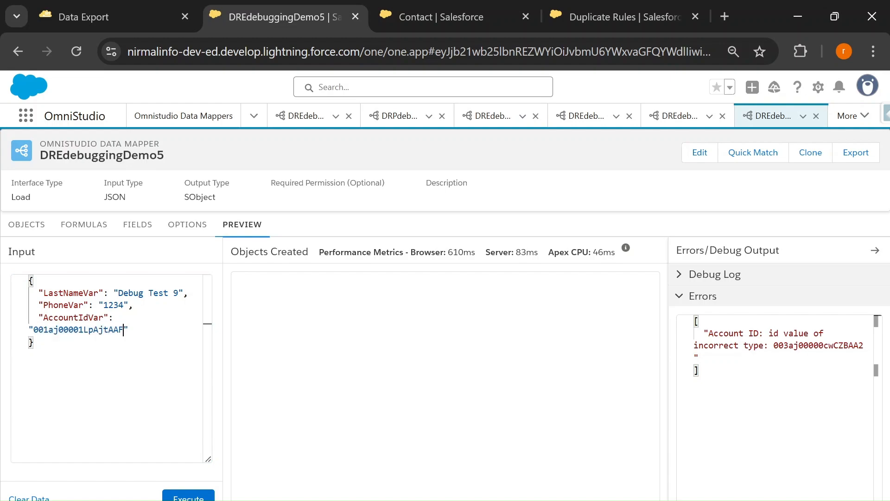
left_click(199, 495)
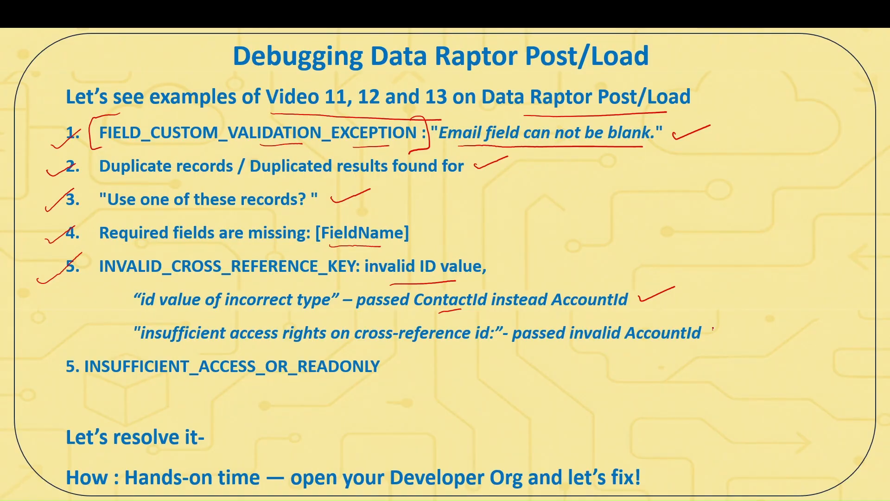
Step: Open DREdebuggingDemo6 and inspect the prefix and full value of the ID passed in AccountIdVar
left_click_drag(713, 328, 757, 316)
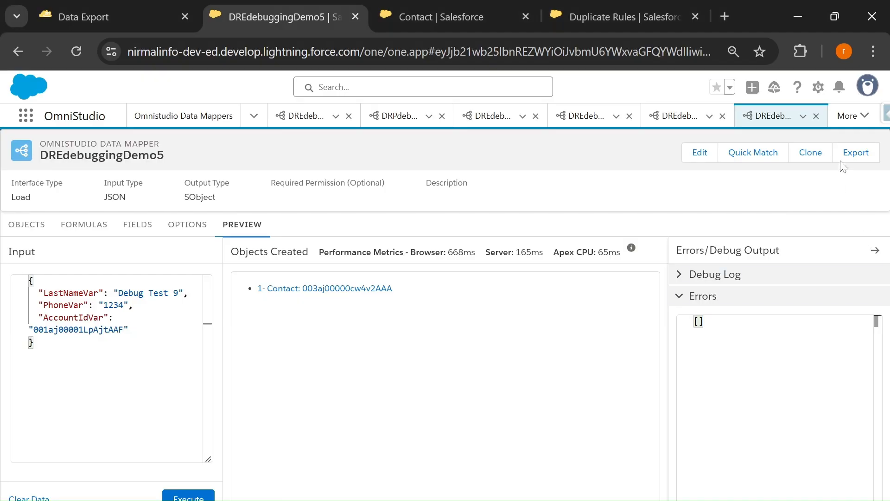
left_click(847, 117)
left_click(826, 144)
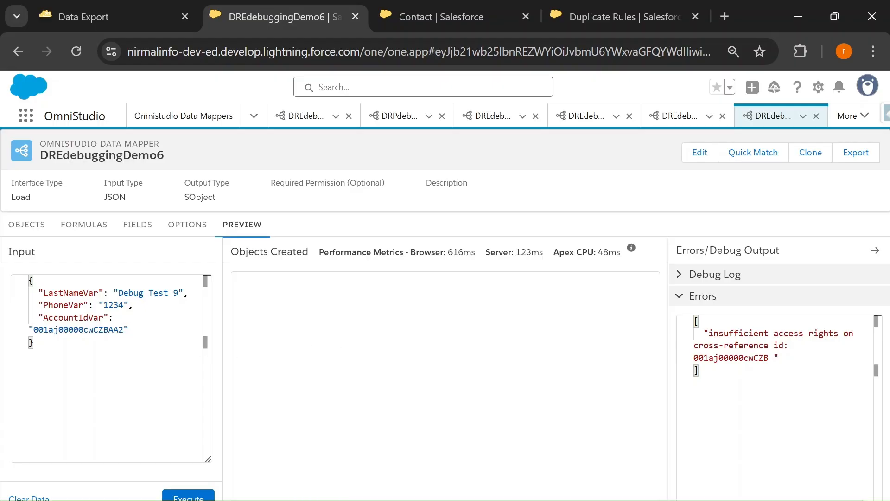
left_click_drag(33, 329, 48, 329)
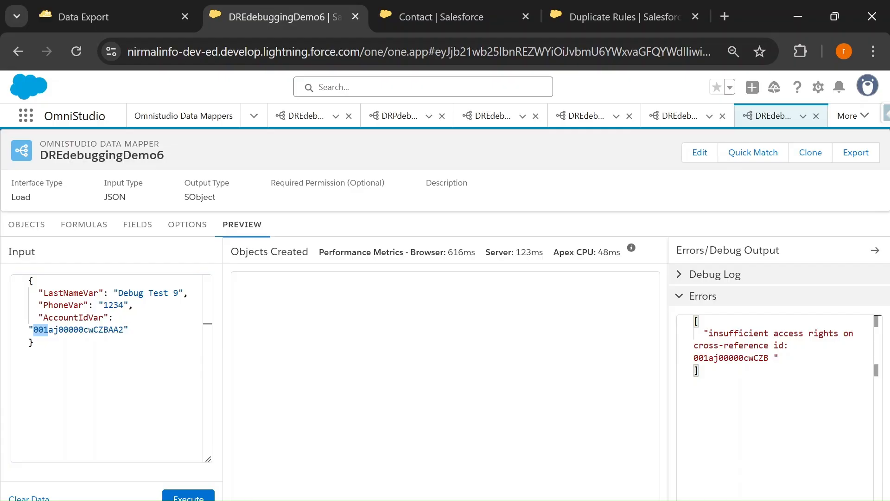
double_click(78, 330)
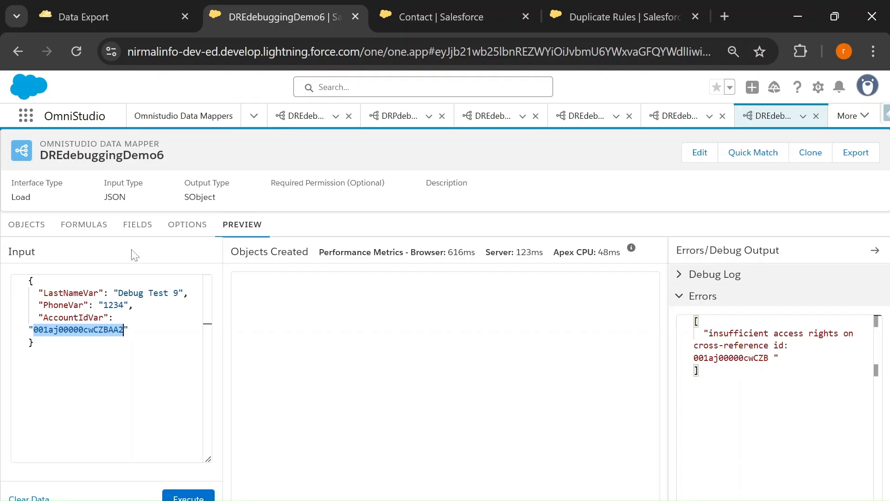
Step: Execute the DREdebuggingDemo6 preview with the invalid account ID in AccountIdVar and examine the error output
left_click(28, 226)
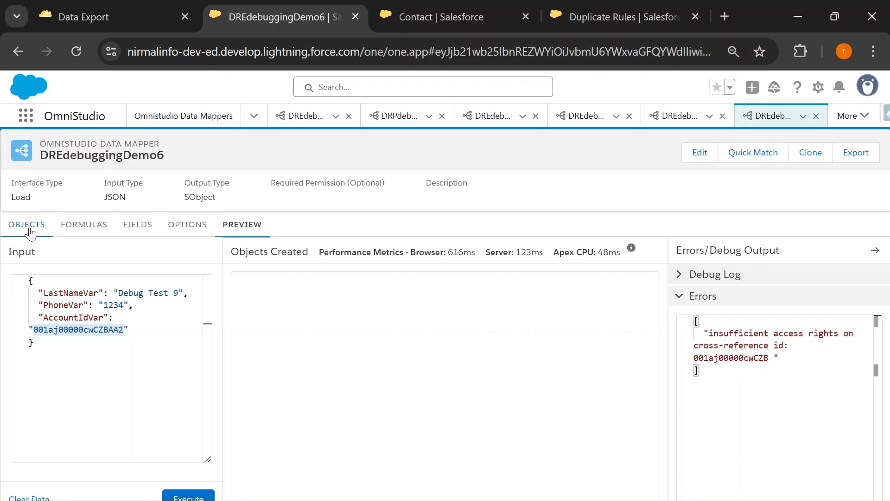
left_click(138, 225)
left_click(248, 228)
left_click(79, 329)
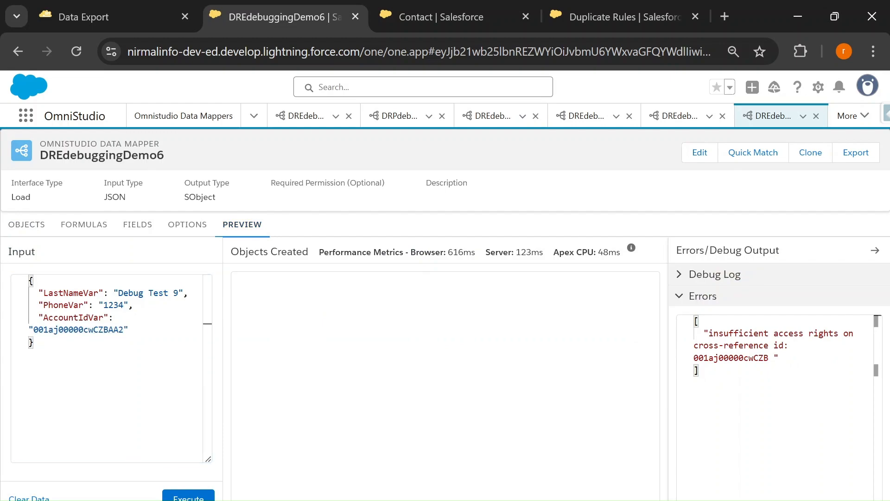
left_click(186, 495)
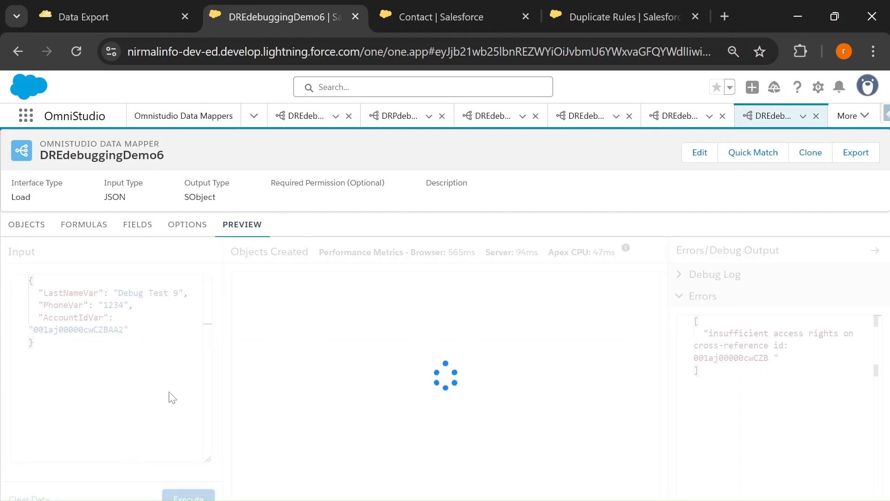
left_click_drag(708, 332, 788, 346)
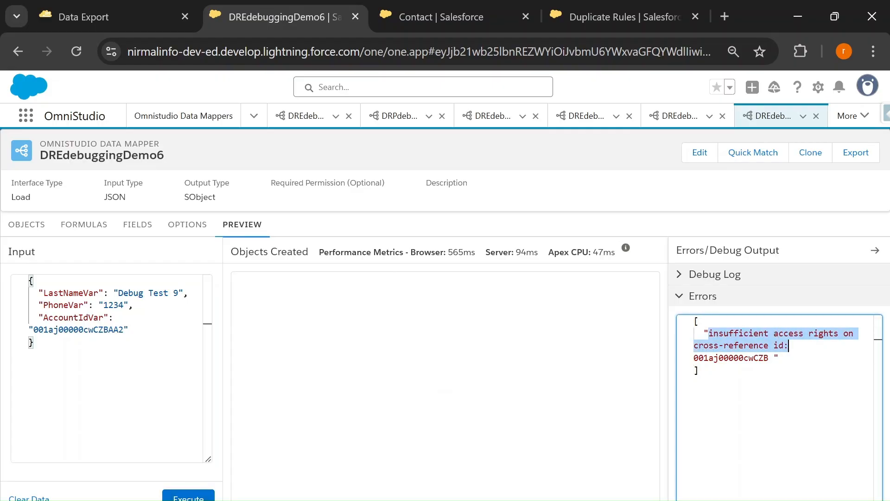
left_click_drag(699, 371, 643, 338)
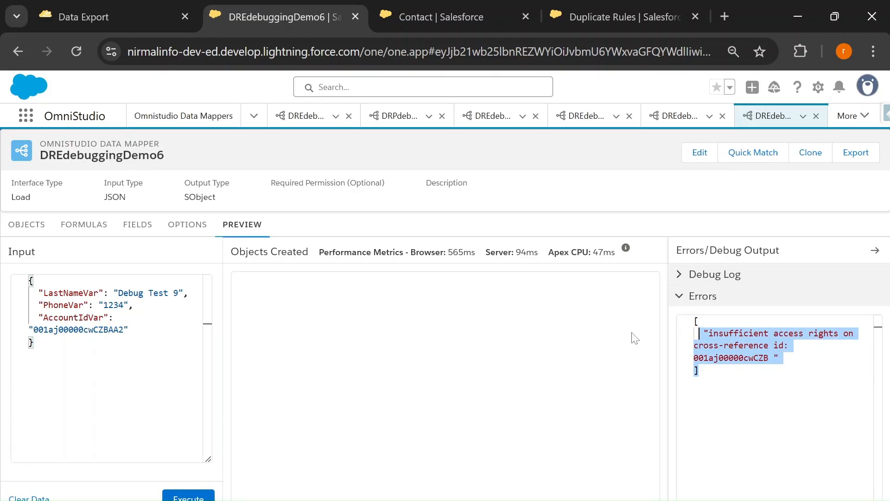
Step: Copy the AccountIdVar value, check whether it exists by opening it as a record URL in the Contact browser tab, and return to DREdebuggingDemo6
left_click_drag(33, 329, 123, 329)
key("ctrl+c")
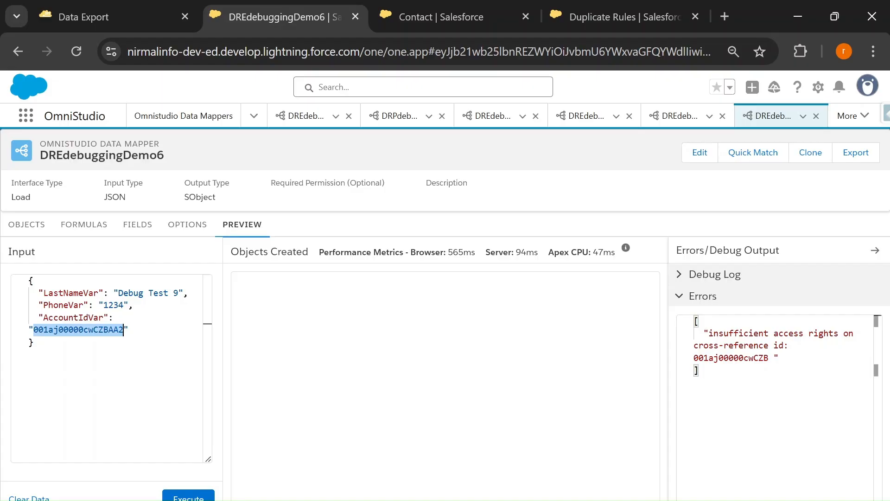
left_click(441, 3)
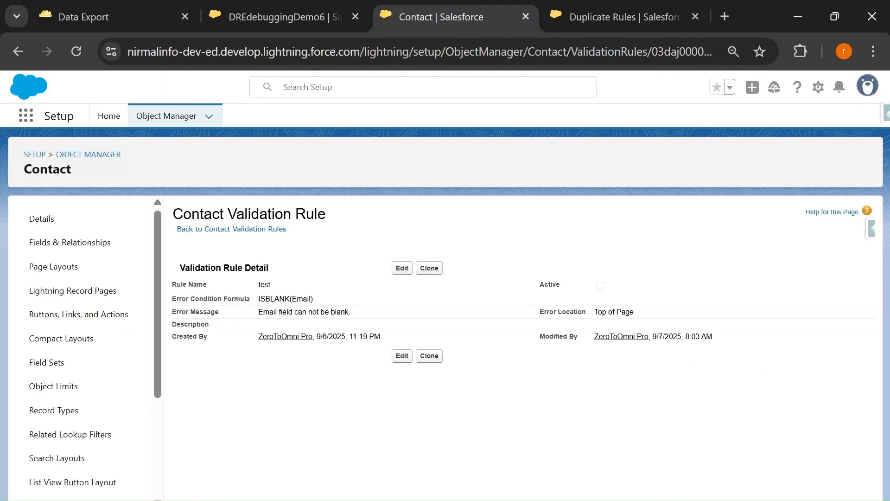
left_click_drag(364, 51, 766, 43)
key("ctrl+v")
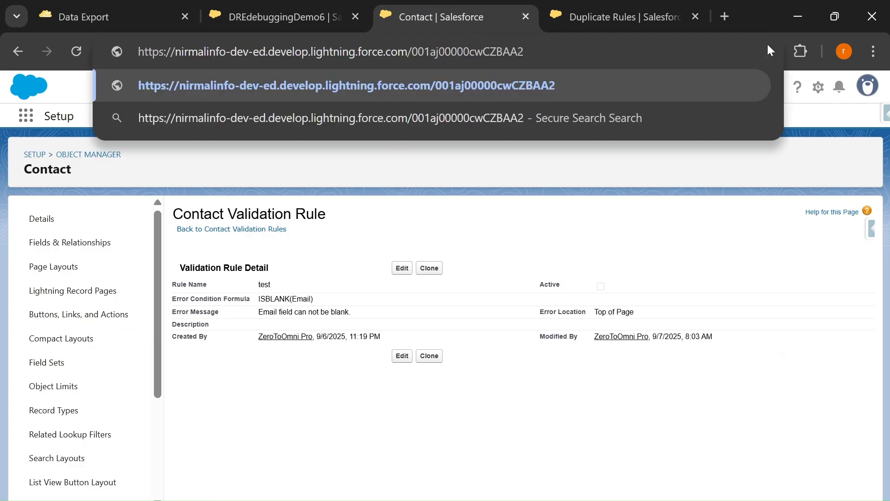
key("Return")
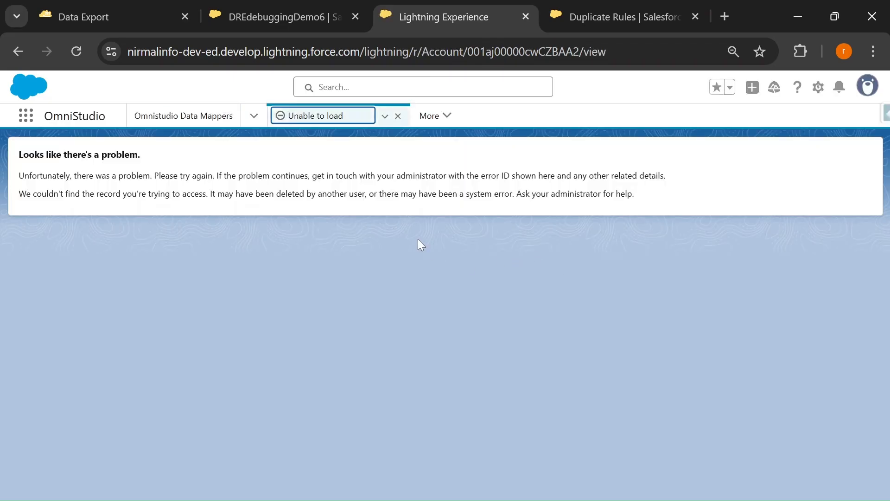
left_click_drag(23, 176, 656, 206)
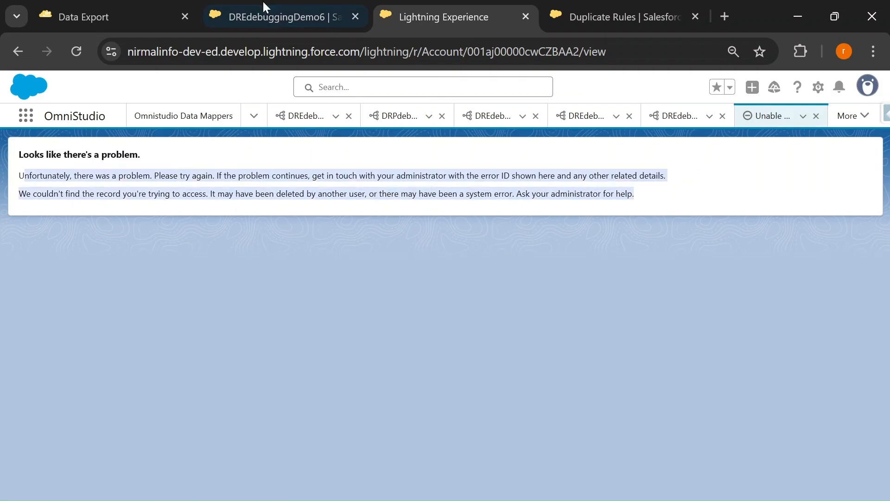
left_click(290, 18)
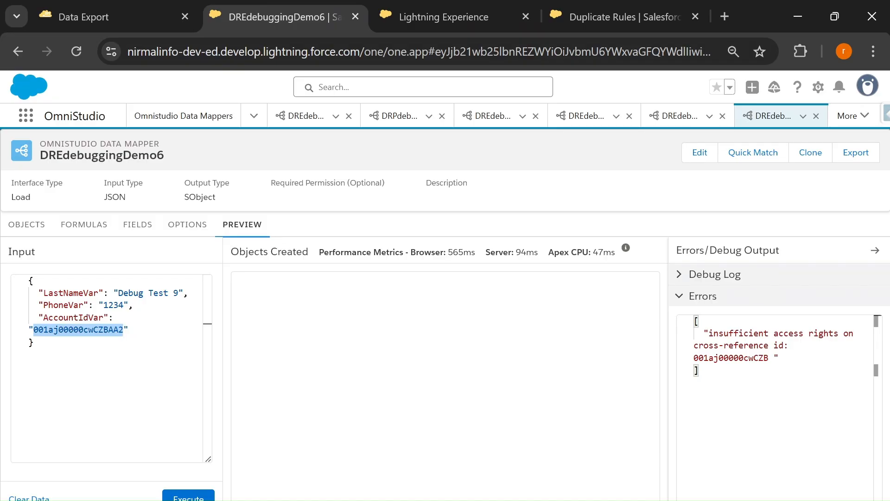
key("alt+Tab")
key("alt+Tab")
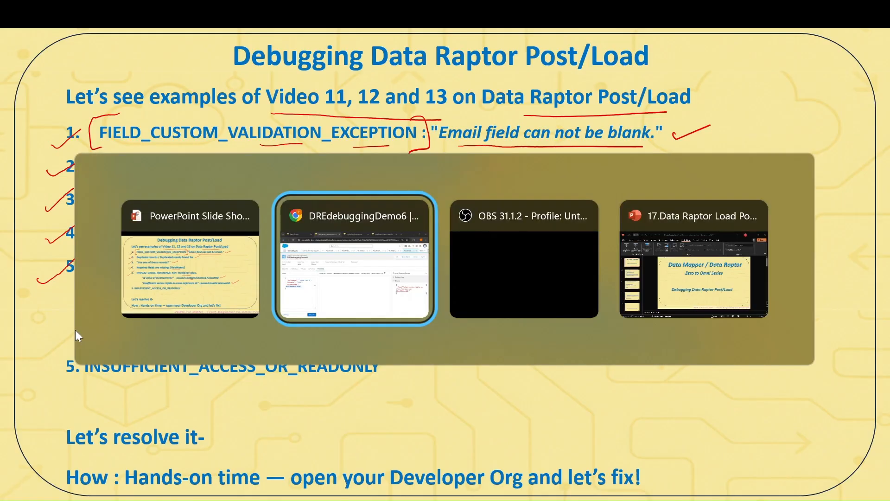
left_click(282, 299)
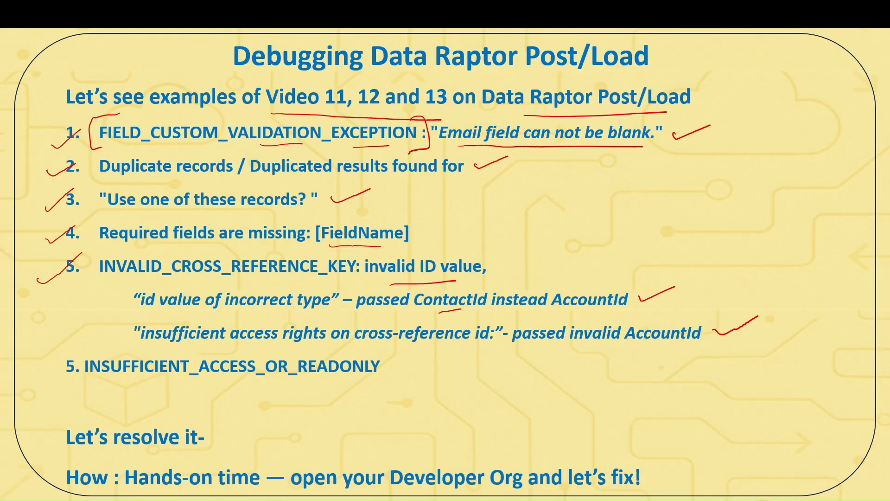
mouse_move(561, 201)
left_mouse_down()
mouse_move(579, 221)
mouse_move(564, 200)
mouse_move(603, 205)
mouse_move(595, 225)
left_mouse_up()
left_click_drag(560, 266, 588, 252)
mouse_move(582, 254)
left_mouse_down()
mouse_move(587, 276)
mouse_move(617, 272)
left_mouse_up()
mouse_move(606, 245)
left_mouse_down()
mouse_move(623, 247)
mouse_move(611, 255)
left_mouse_up()
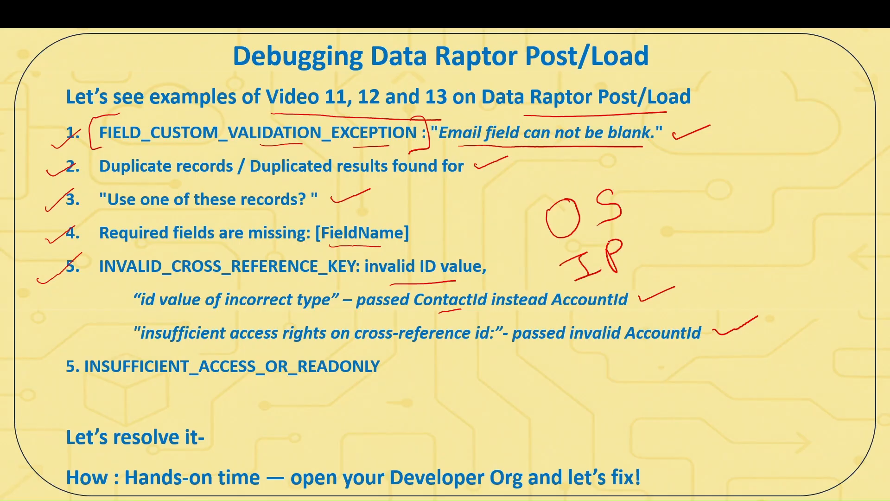